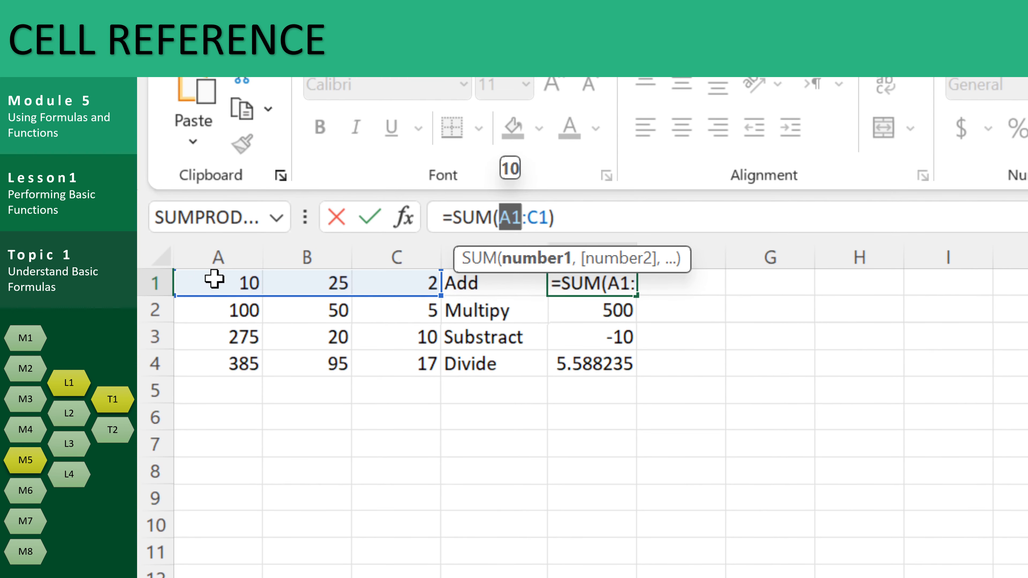
- Select column A, row 1 and their shared cell A1, and open the SUM formula in A6 to inspect its range
key(Escape)
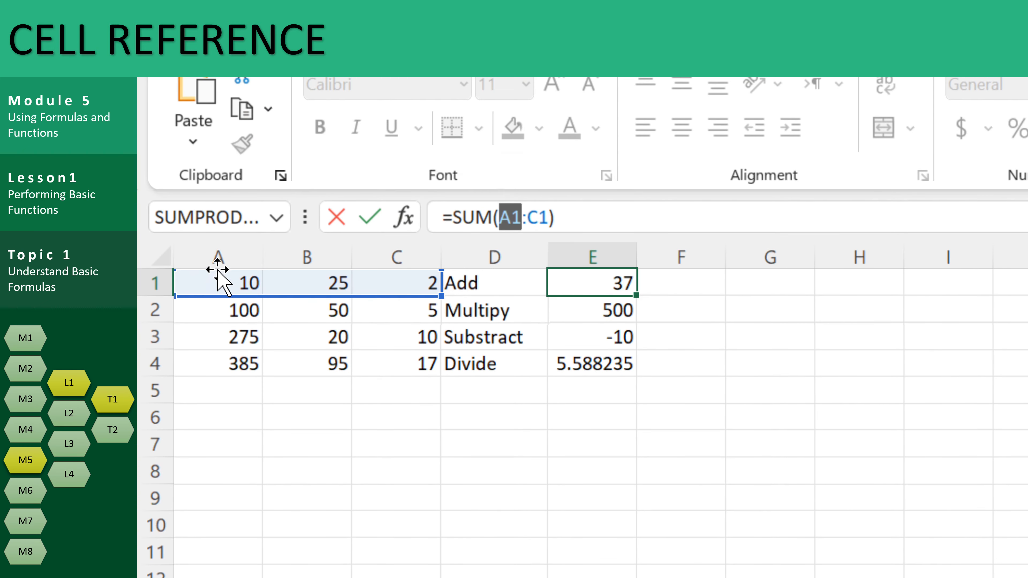
click(218, 256)
ctrl+click(156, 283)
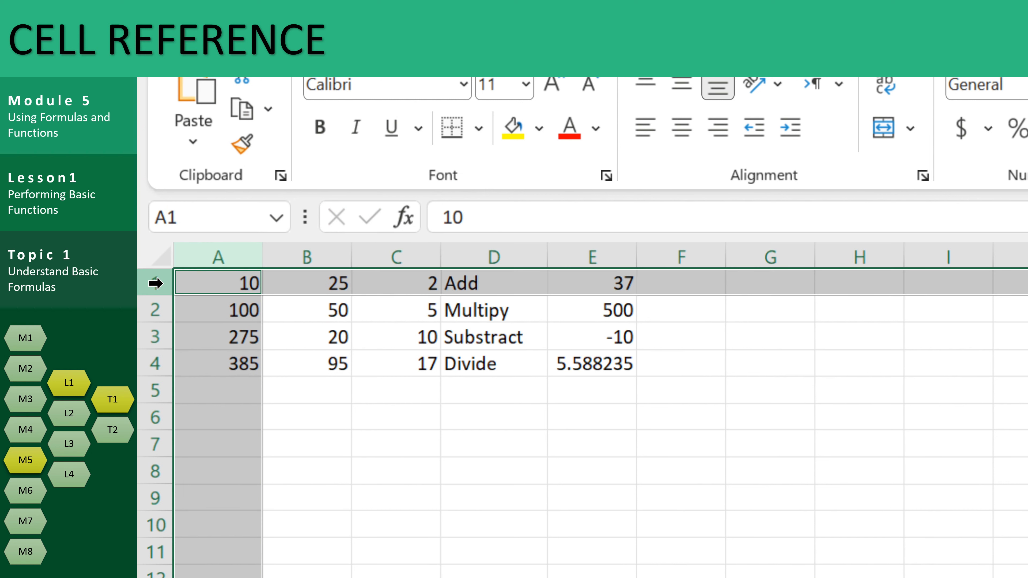
click(200, 282)
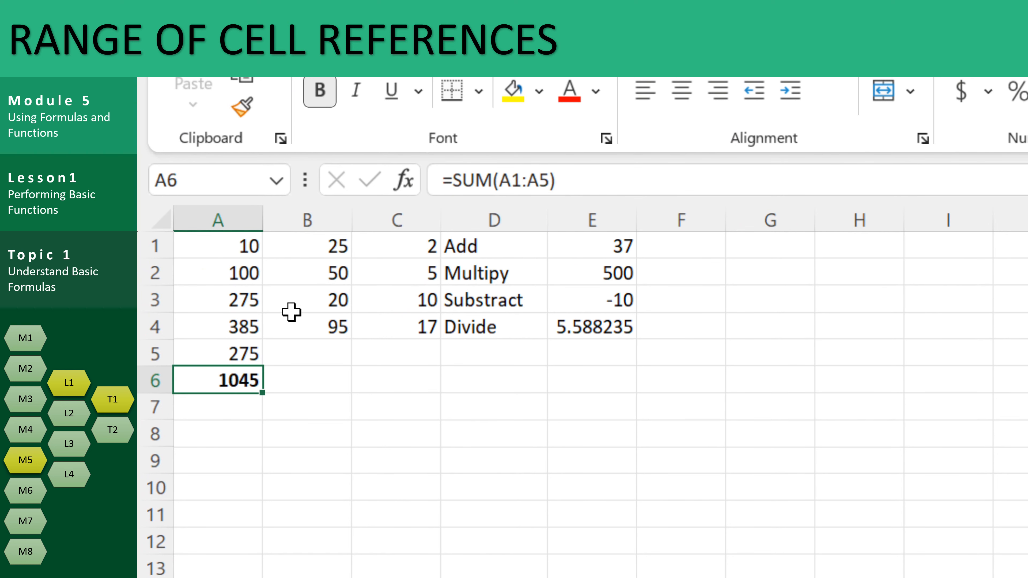
key(F2)
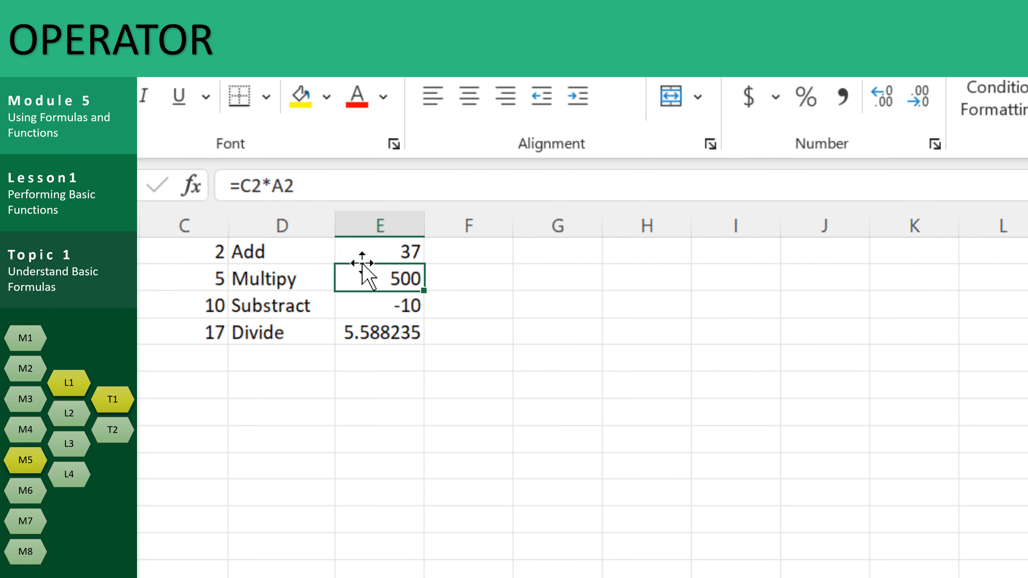
- Highlight the arithmetic operator inside each of the formulas in E2, E3 and E4 without changing them
click(275, 194)
drag(262, 187, 271, 187)
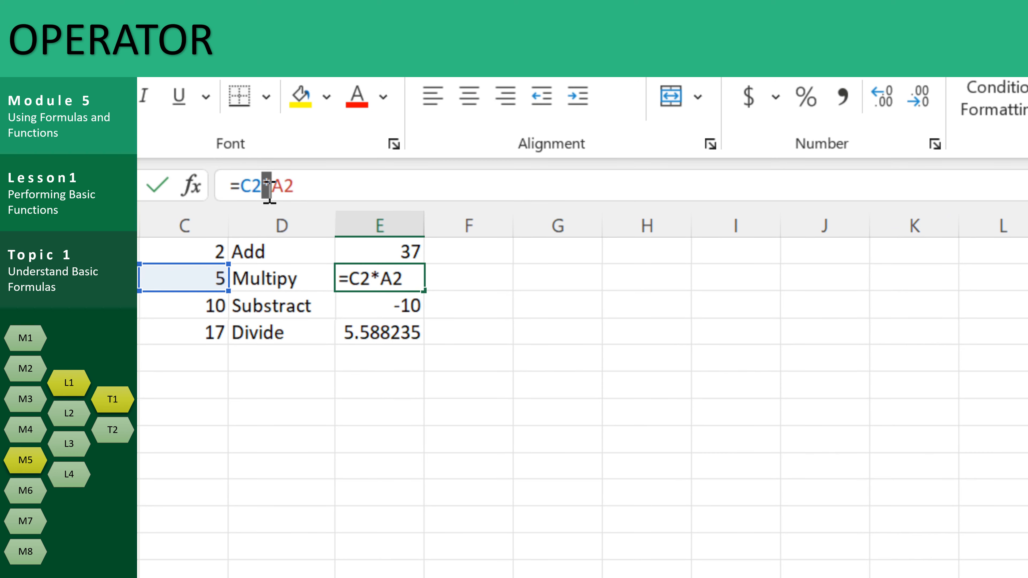
click(404, 304)
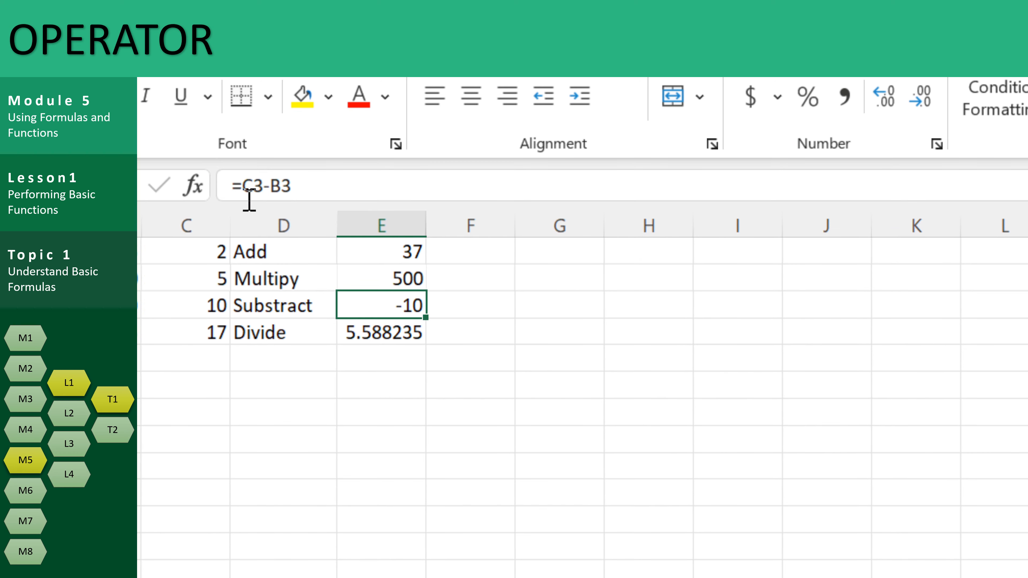
click(289, 190)
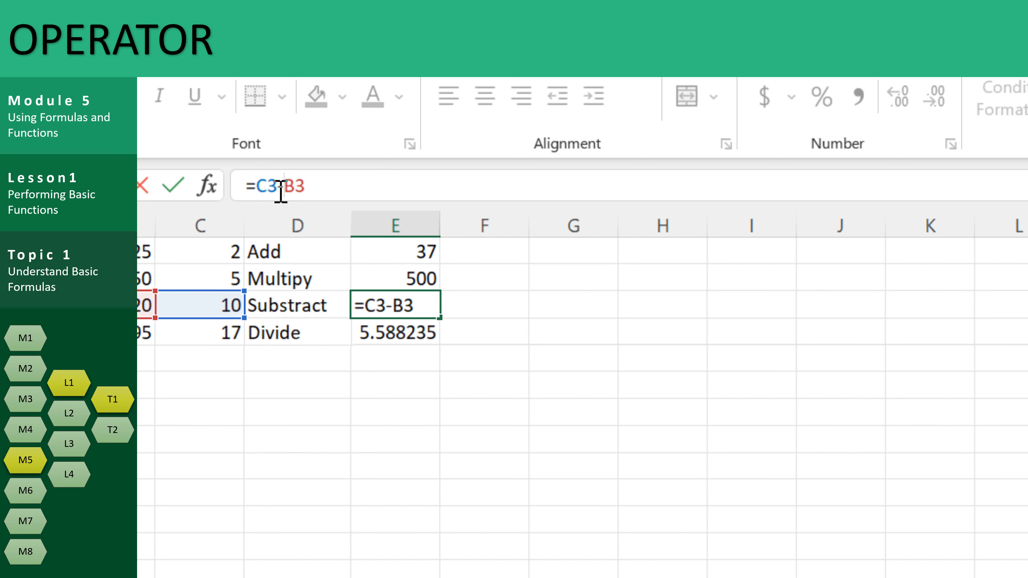
drag(283, 188, 276, 188)
key(Escape)
click(392, 330)
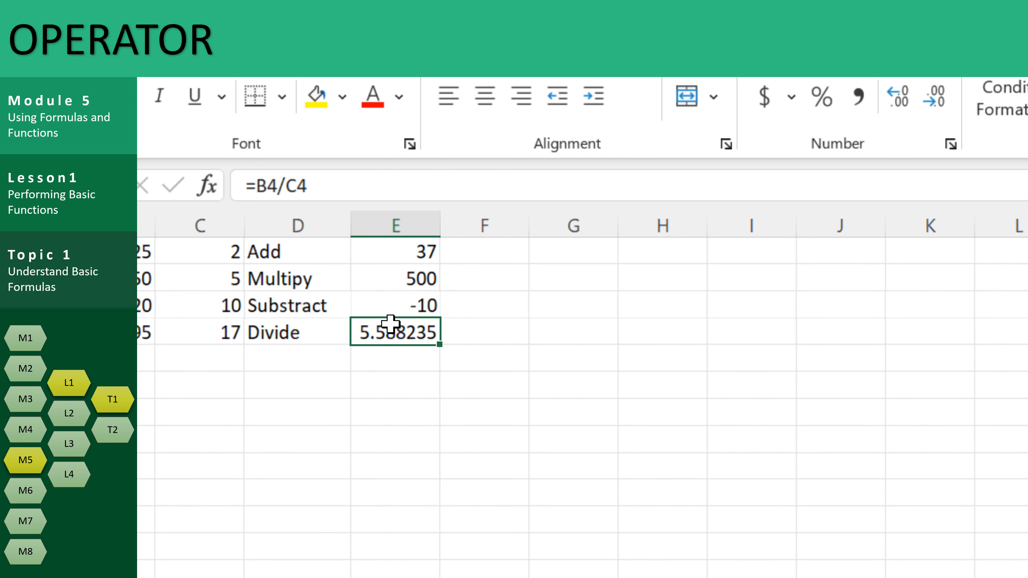
click(286, 190)
drag(276, 191, 285, 190)
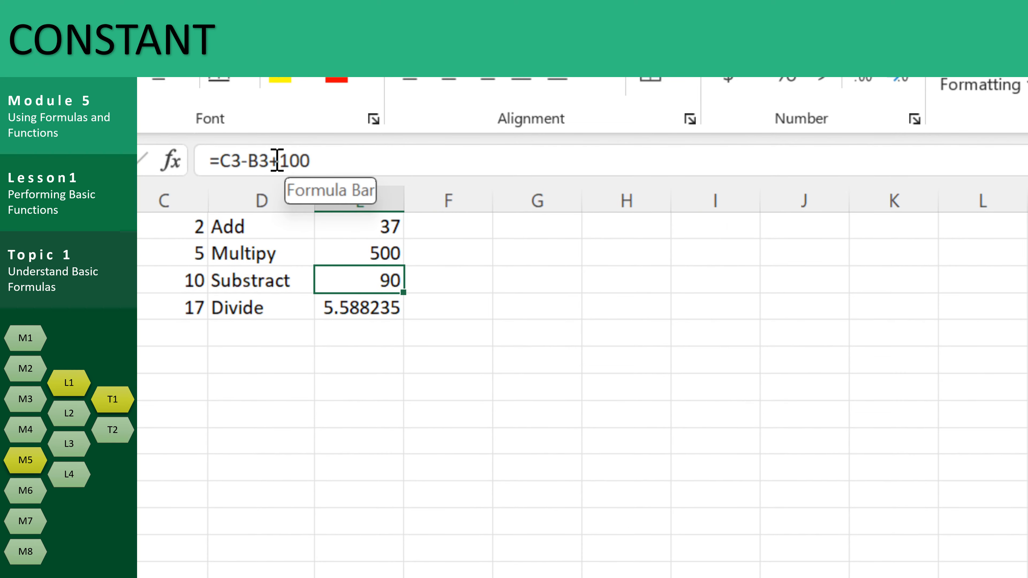
- Highlight the constant 100 in the formula of cell E3
drag(279, 160, 329, 159)
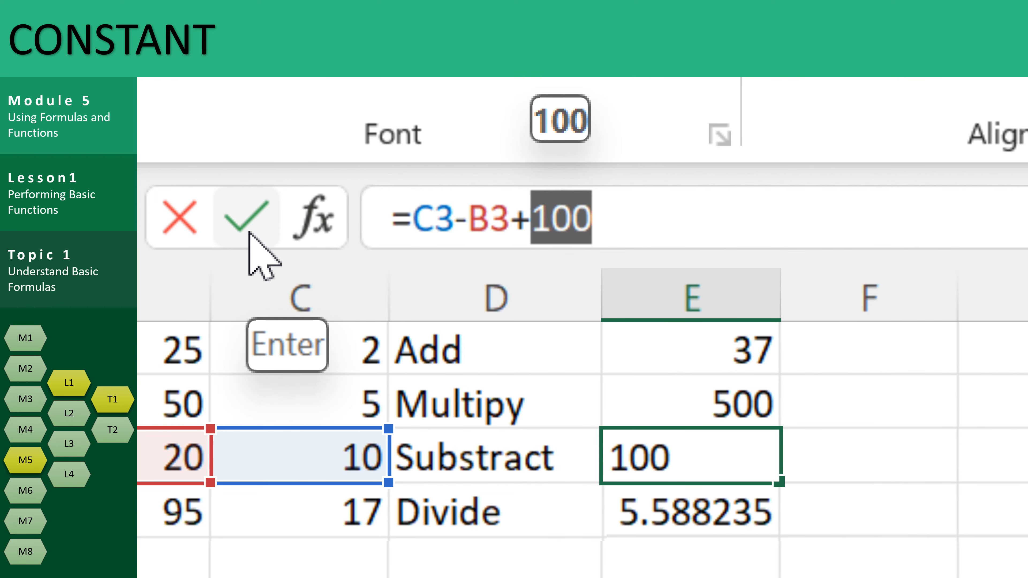
click(823, 215)
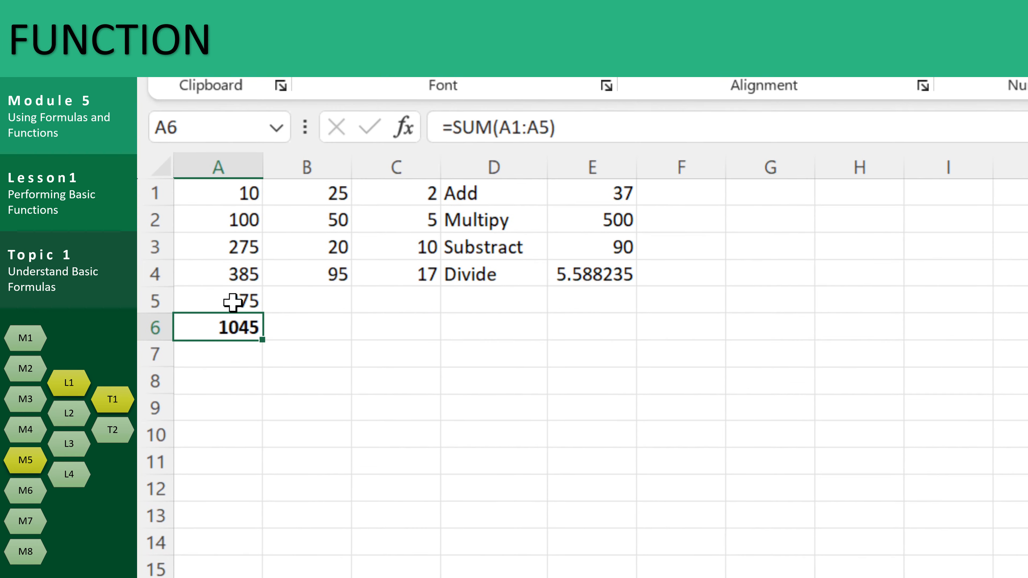
- Highlight the SUM function name in the formula of cell A6
click(453, 132)
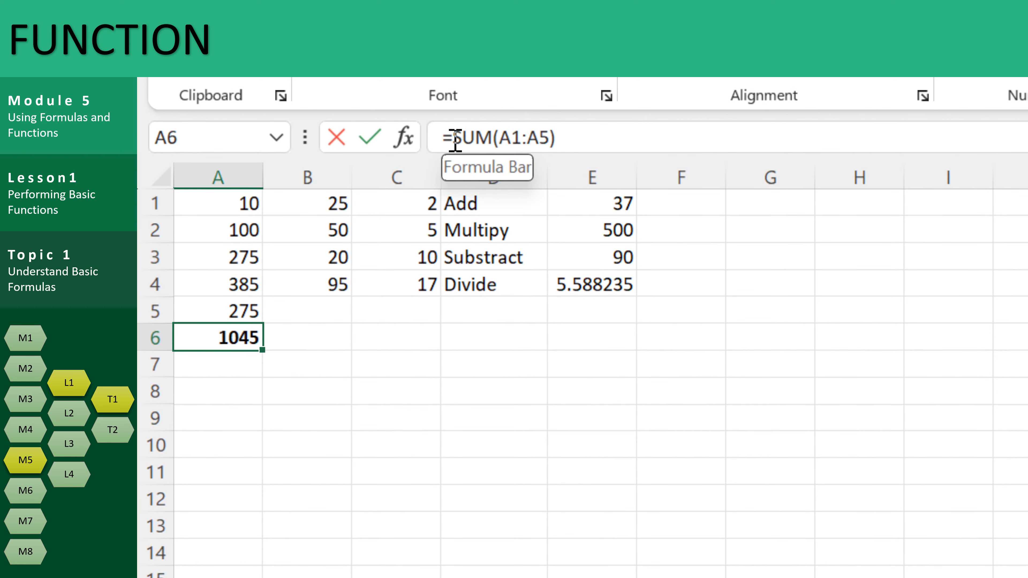
double_click(480, 133)
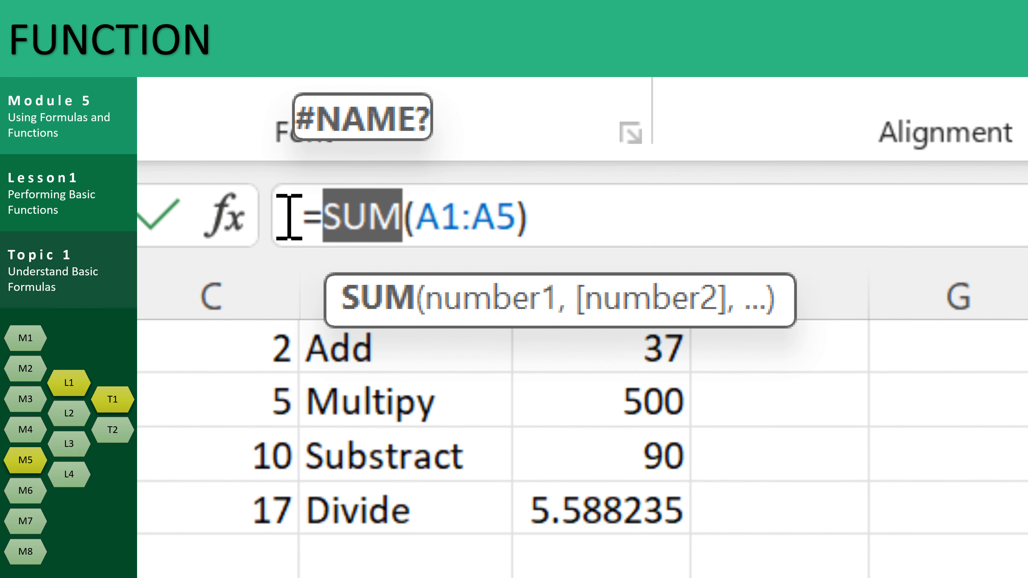
click(288, 217)
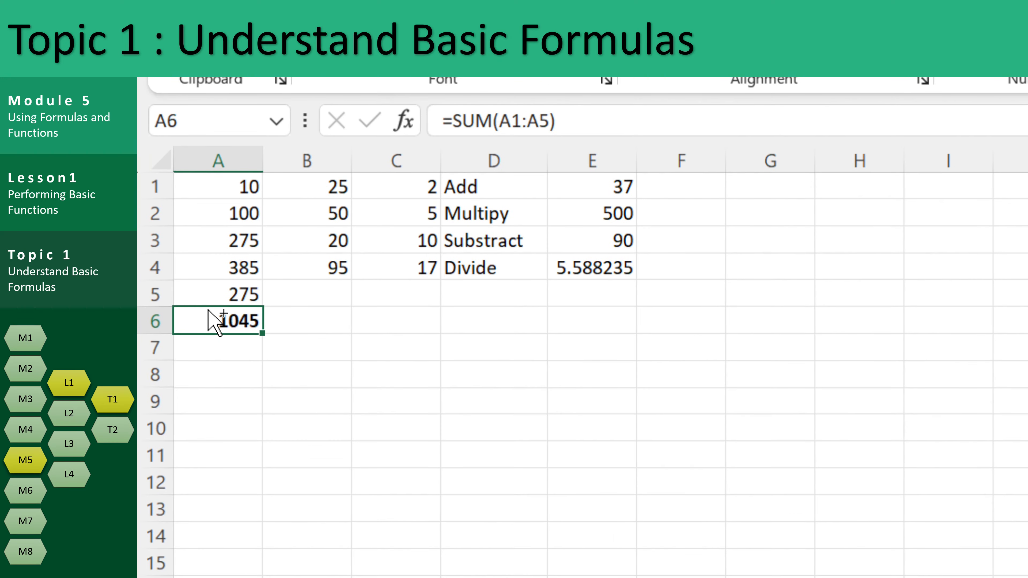
- Examine the formula of A6 both in the formula bar and in the cell itself, leaving it unedited
click(451, 121)
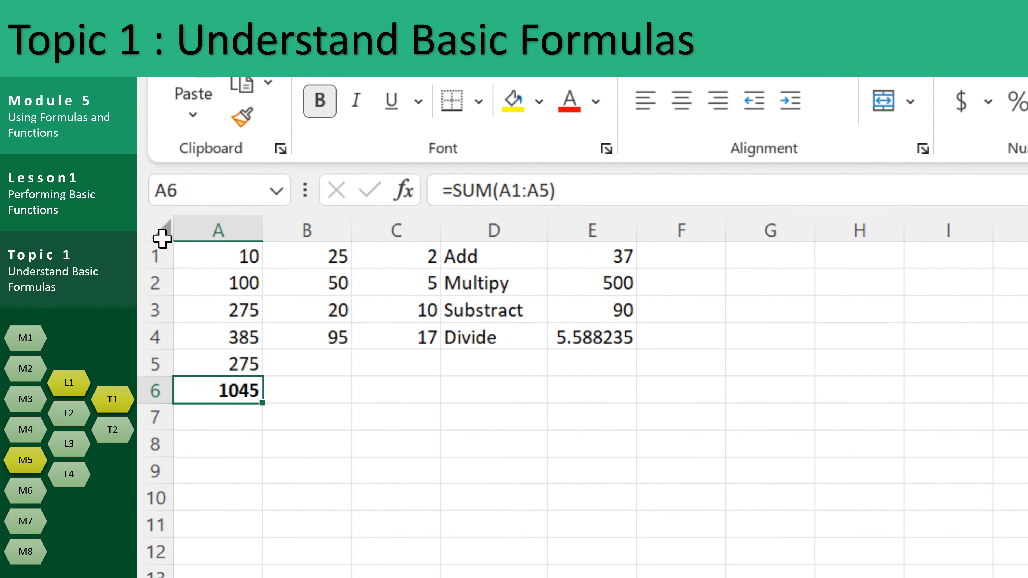
double_click(243, 391)
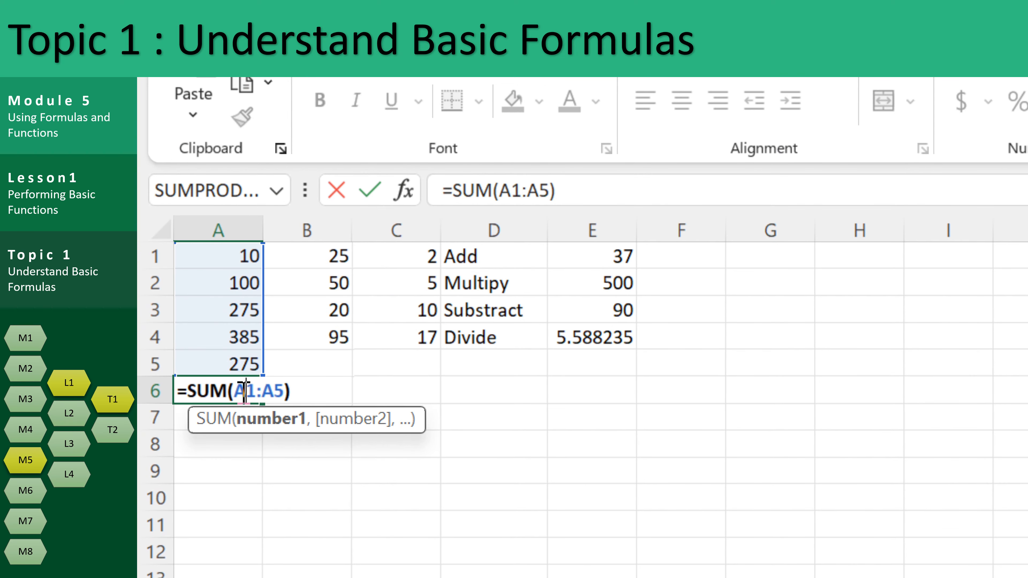
key(Escape)
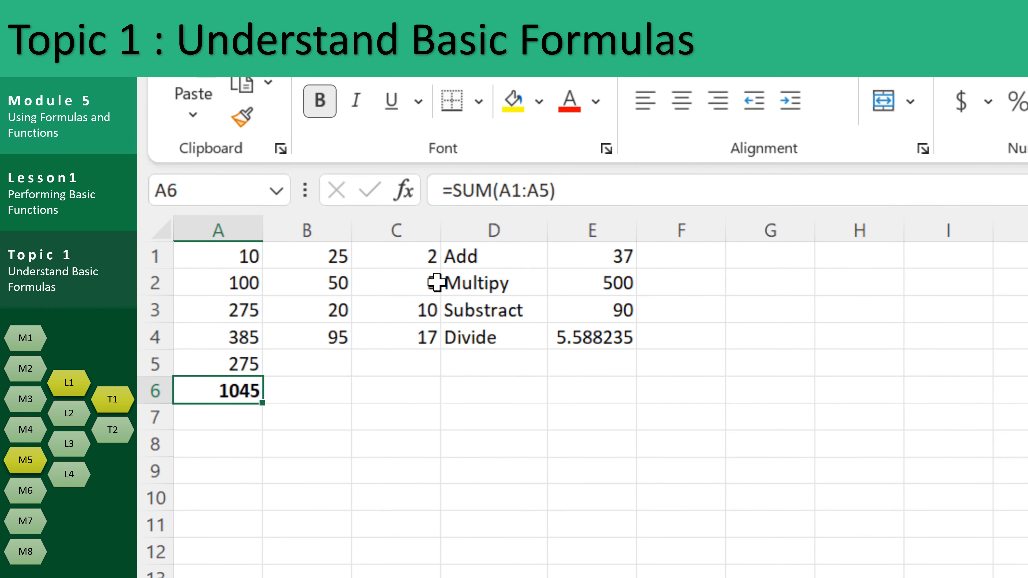
click(438, 188)
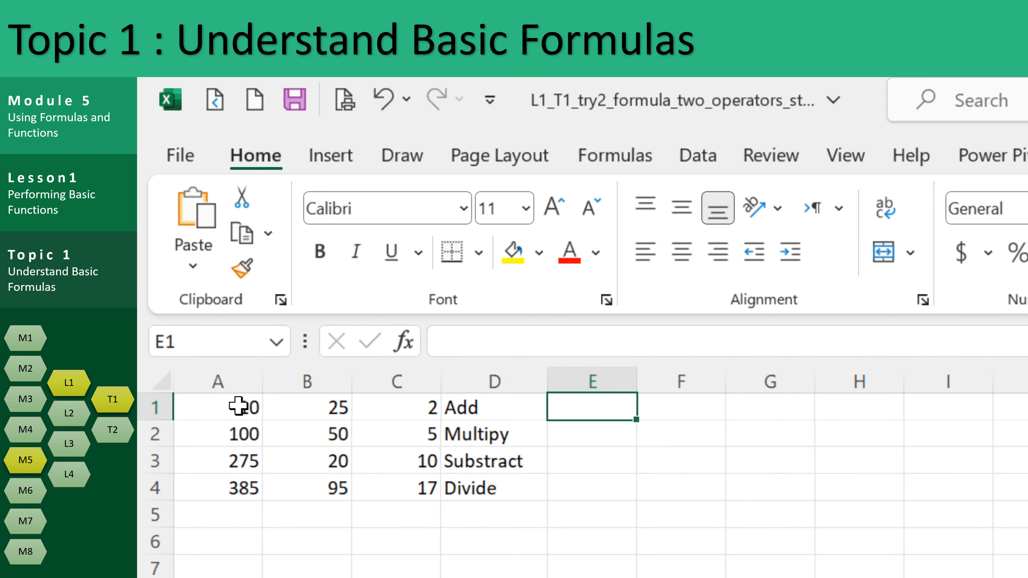
- Enter the addition formula =B1+A1 in cell E1, picking the two cells as references
text(=)
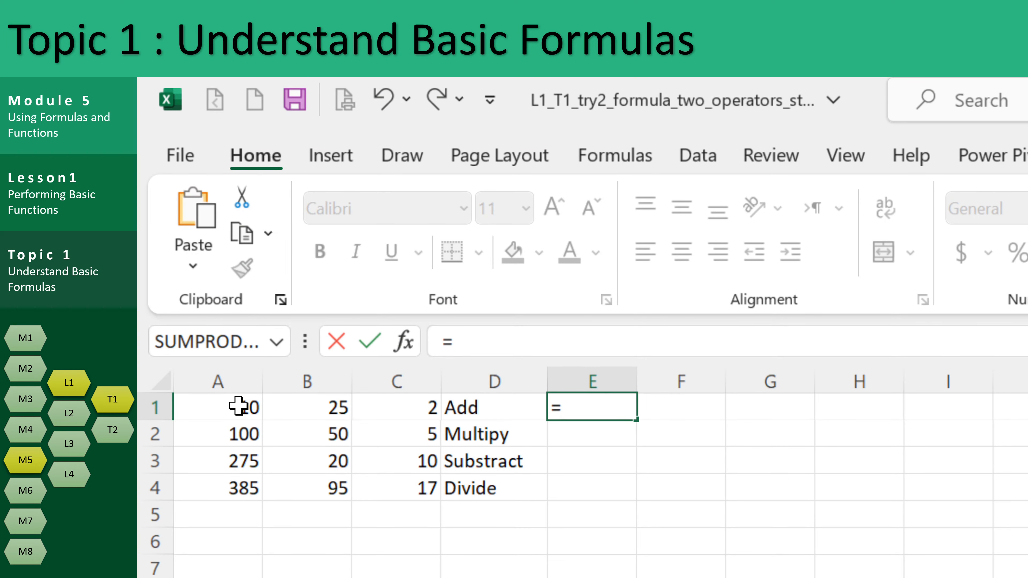
click(321, 404)
text(+)
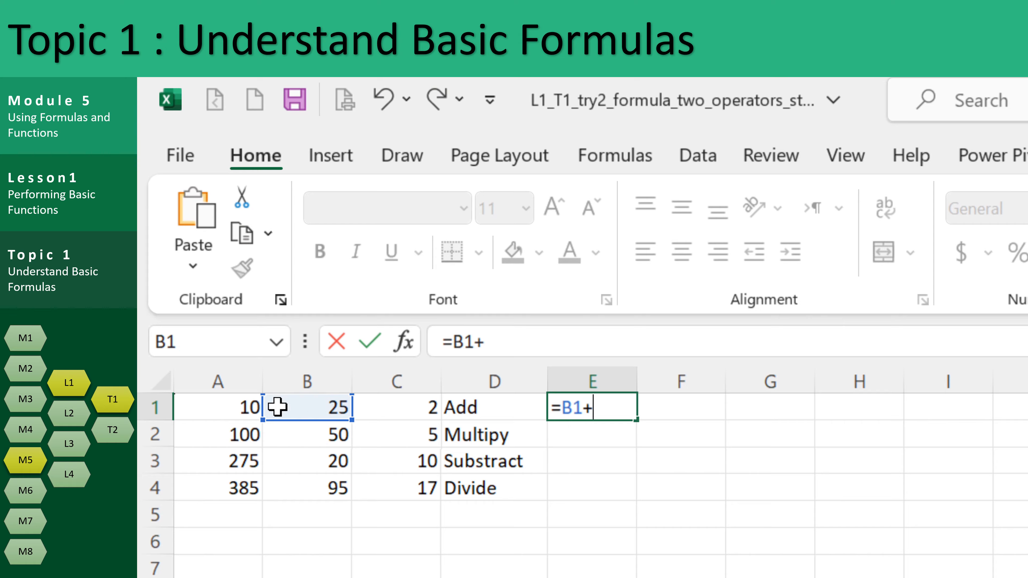
click(233, 406)
key(Return)
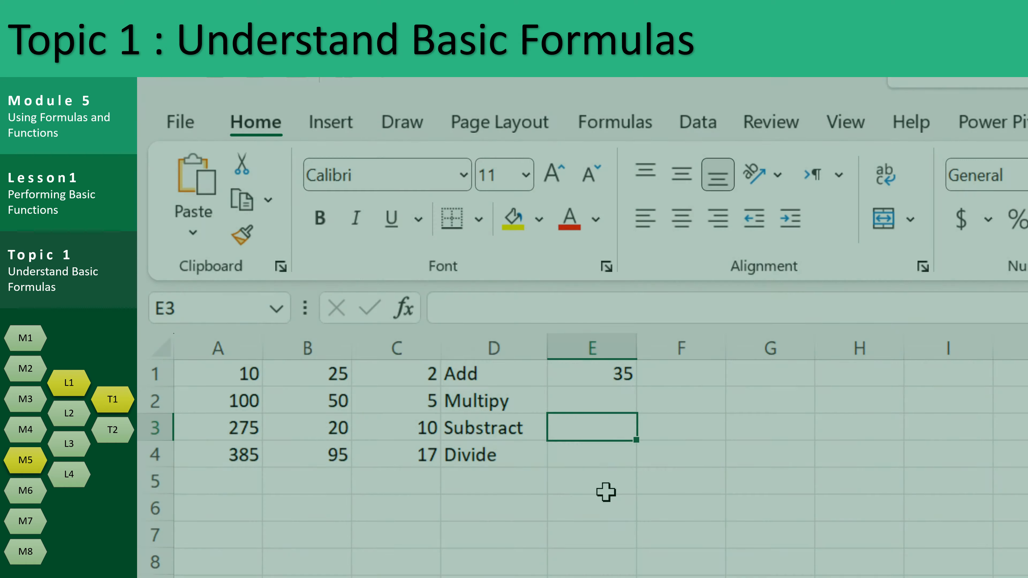
- Enter the subtraction formula =B3-C3 in cell E3, picking both cells as references
text(=)
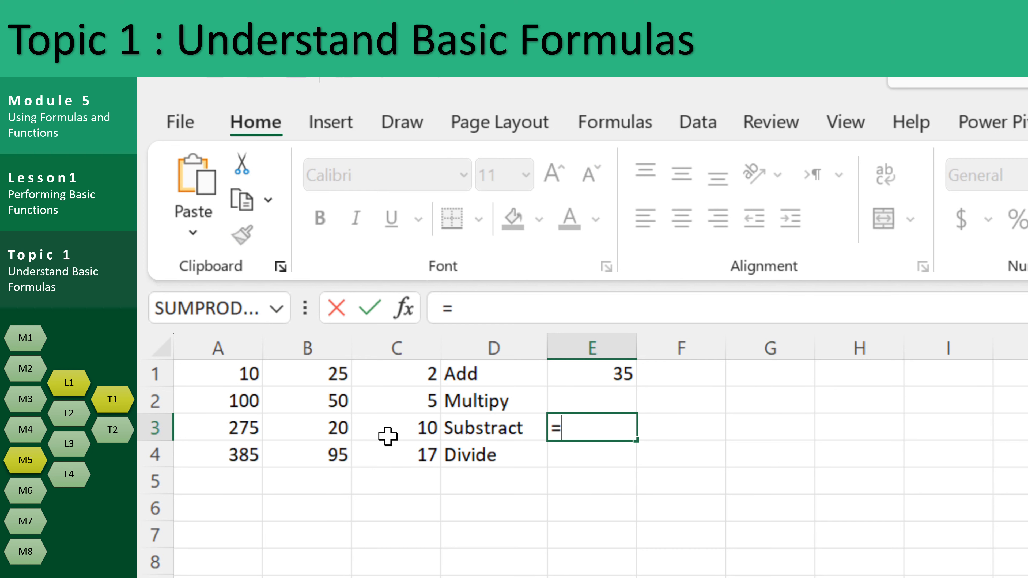
click(341, 423)
text(-)
click(372, 428)
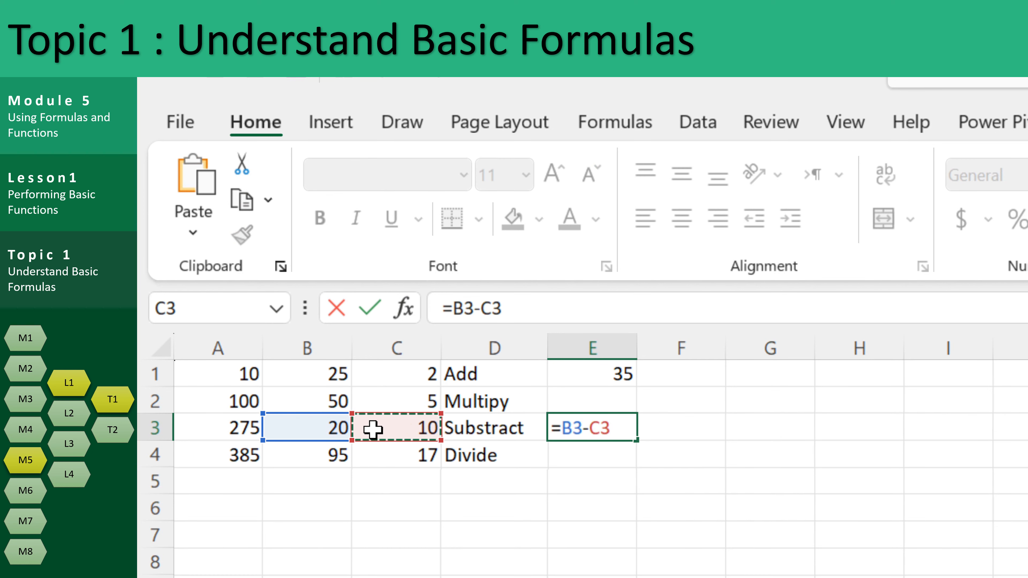
key(Return)
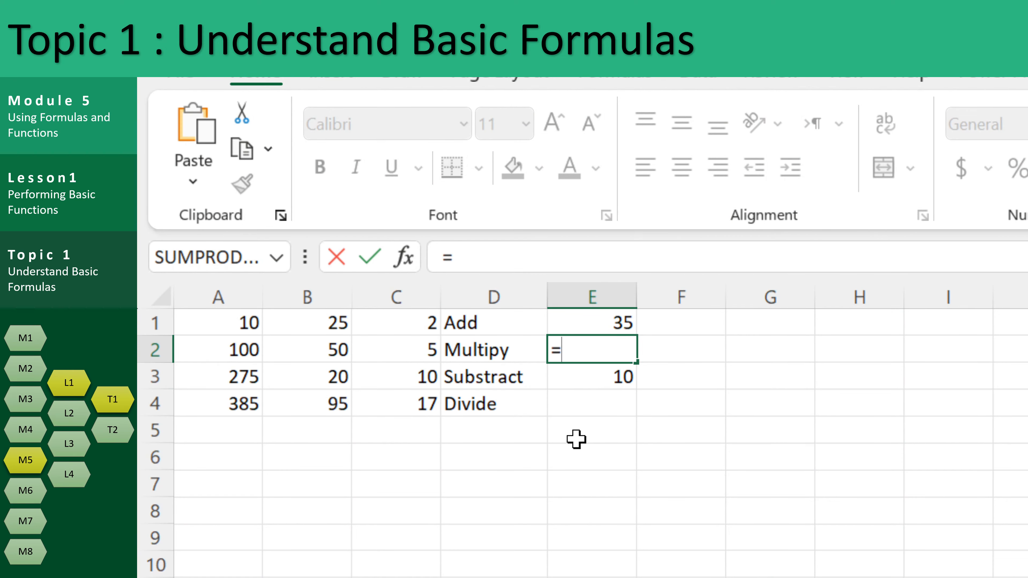
- Complete the multiplication formula =B2*C2 in cell E2, picking both cells as references
click(291, 342)
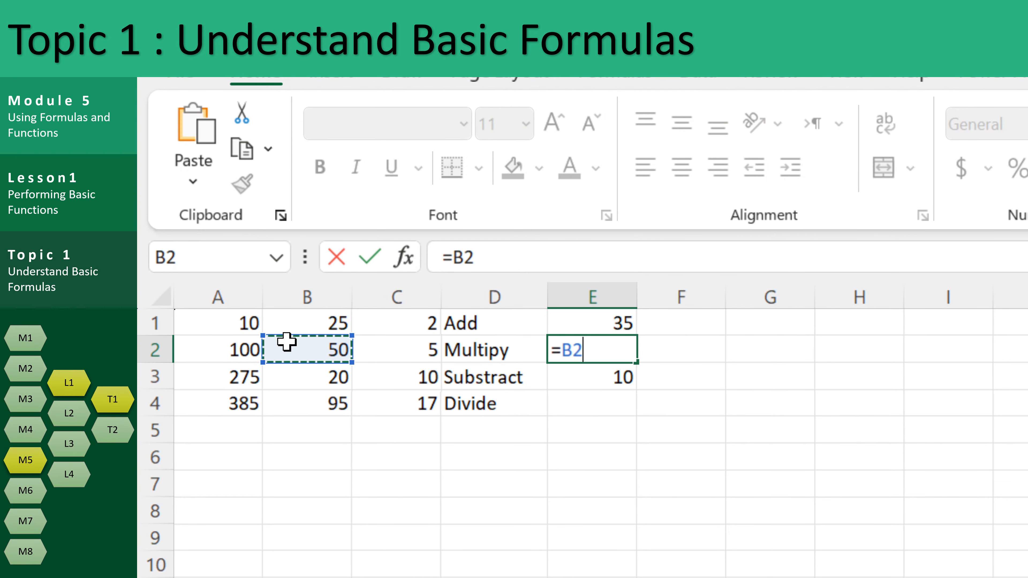
text(*)
click(406, 339)
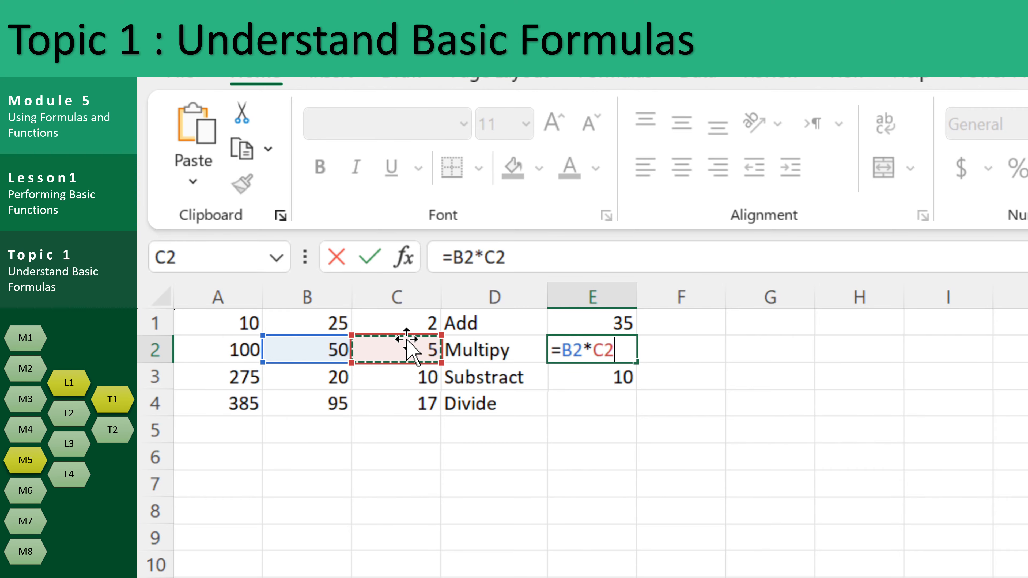
key(Return)
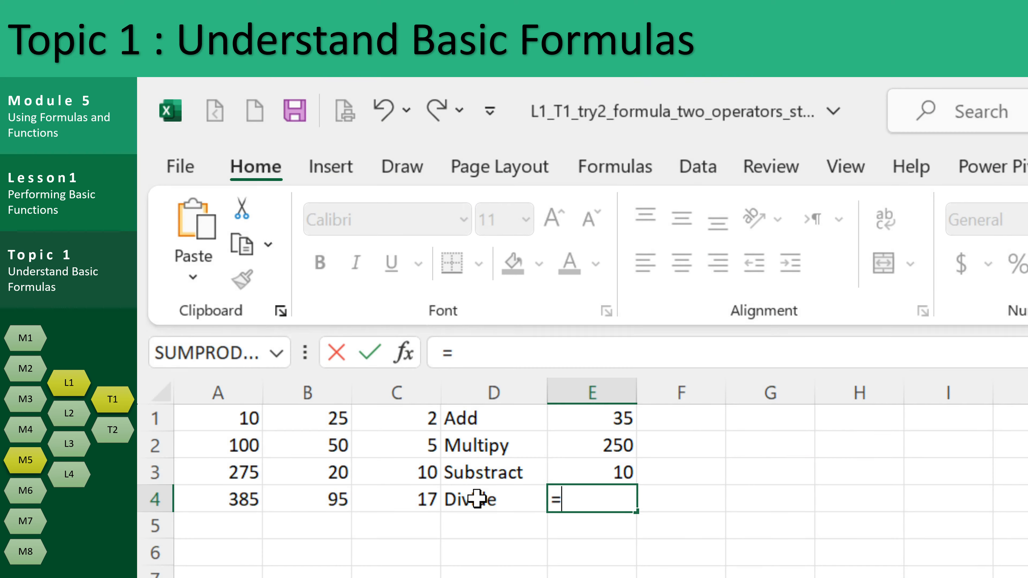
- Complete the division formula =B4/C4 in cell E4, picking both cells as references
click(338, 503)
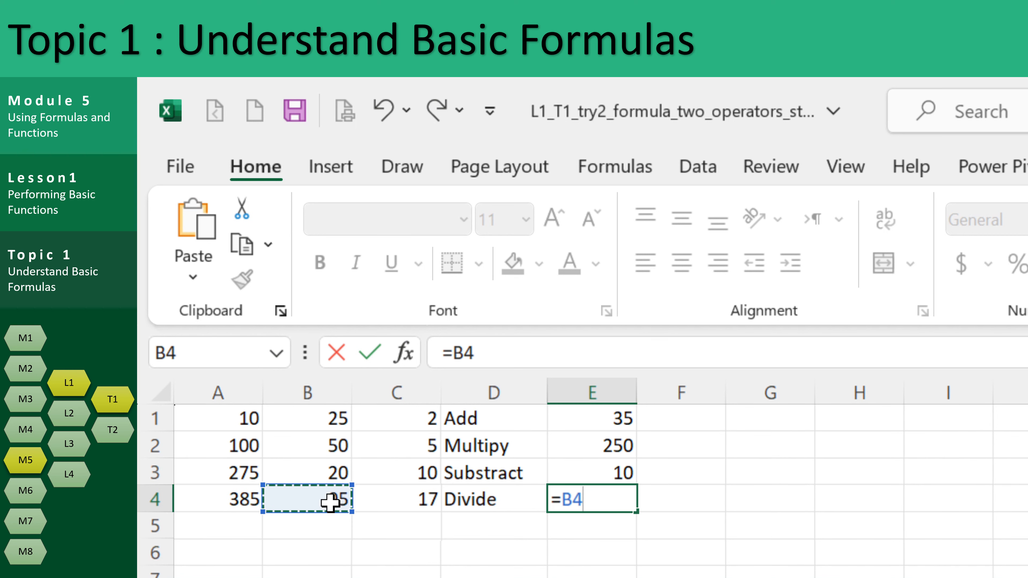
text(/)
click(419, 506)
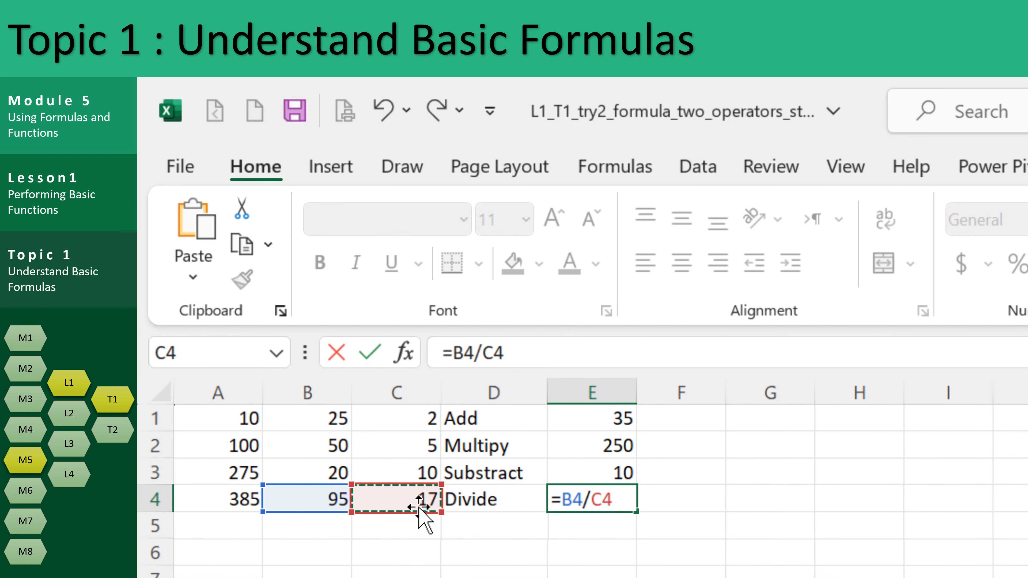
key(Return)
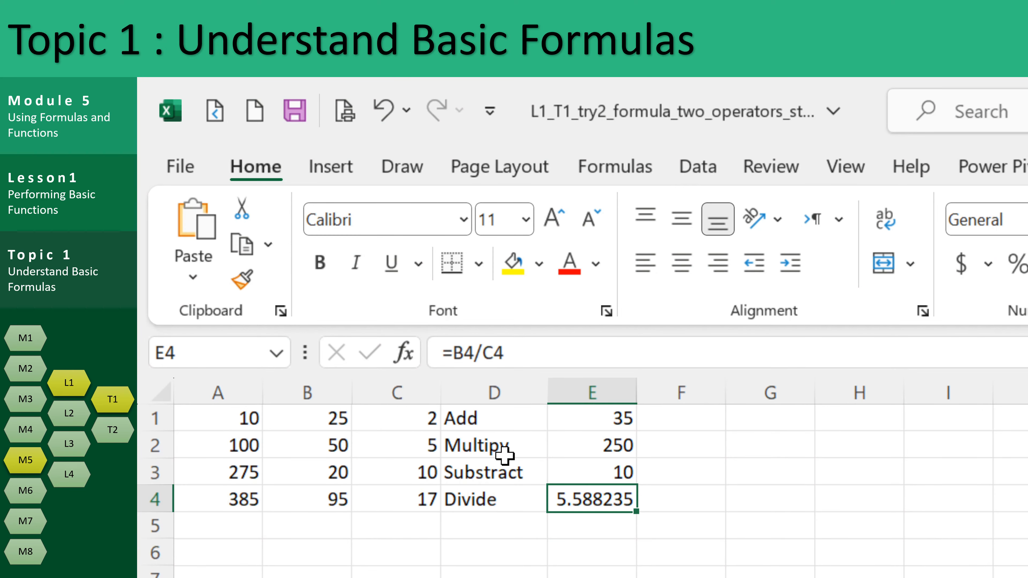
- Append a percent operator to the division formula in E4 so it reads =B4/C4%
key(F2)
text(%)
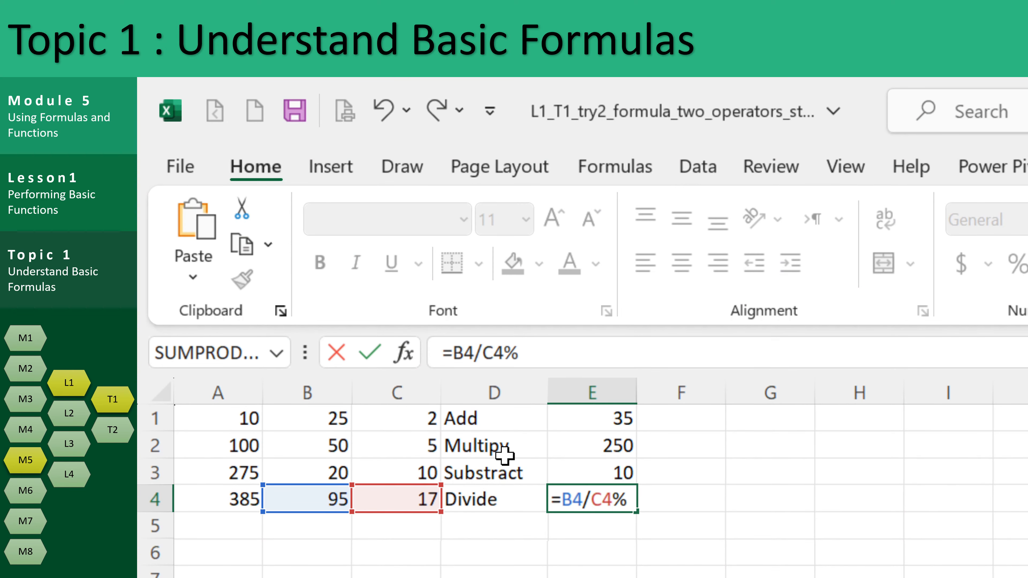
key(Return)
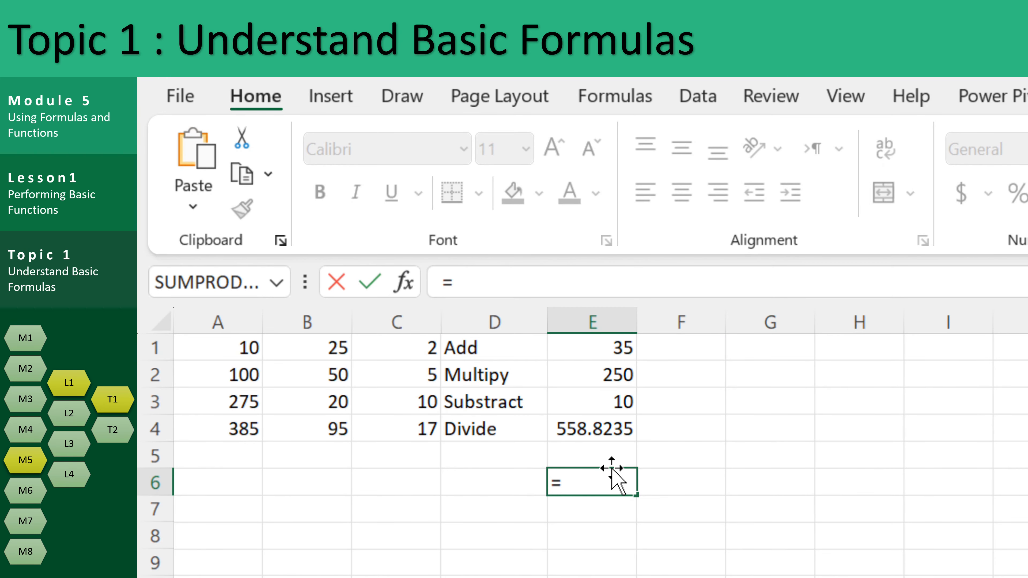
- Complete the exponent formula =10^2 in cell E6
text(10)
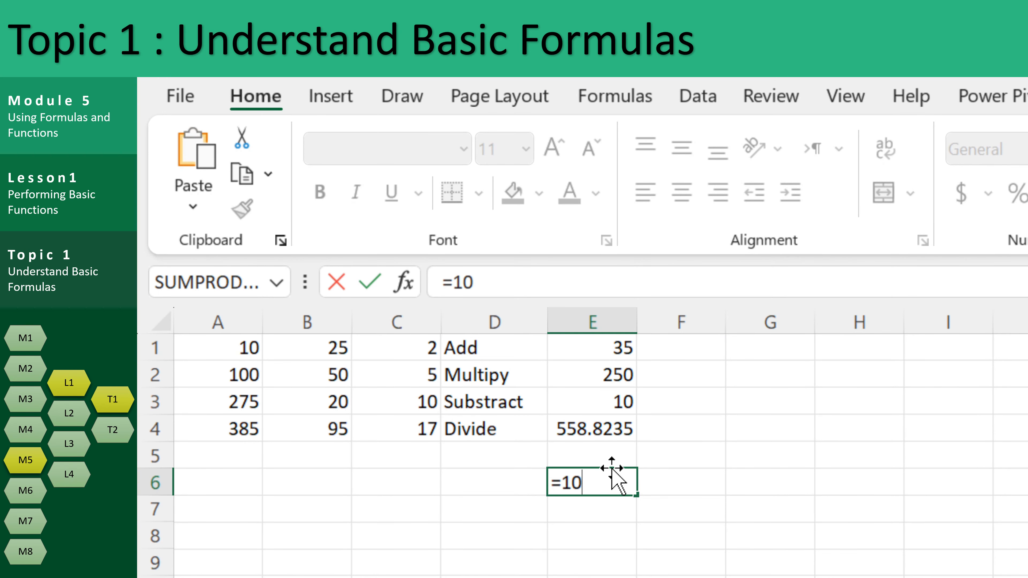
text(^2)
key(Return)
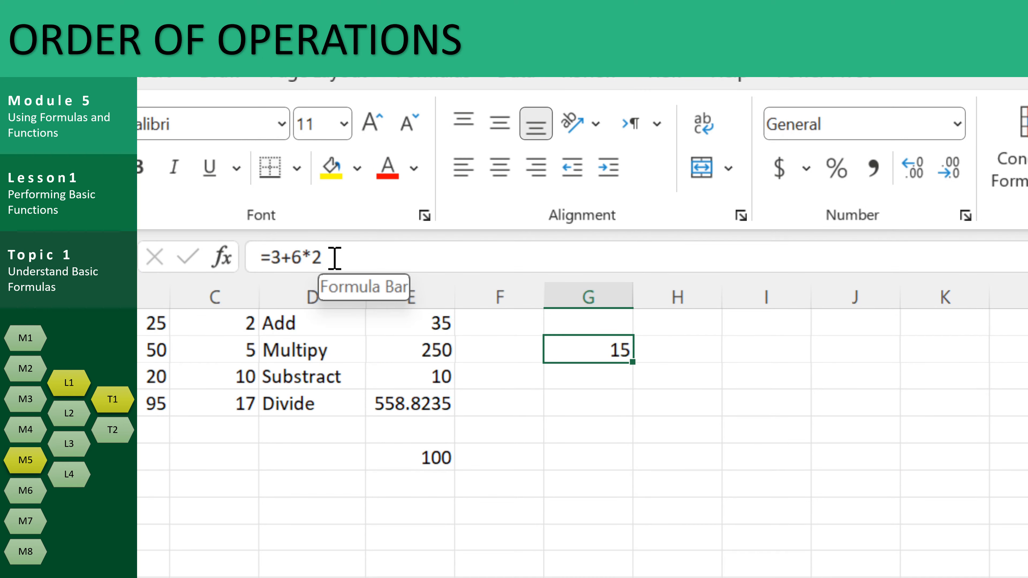
- Open the order-of-operations formula in cell G2 to examine its addition and multiplication terms, and close it
click(332, 258)
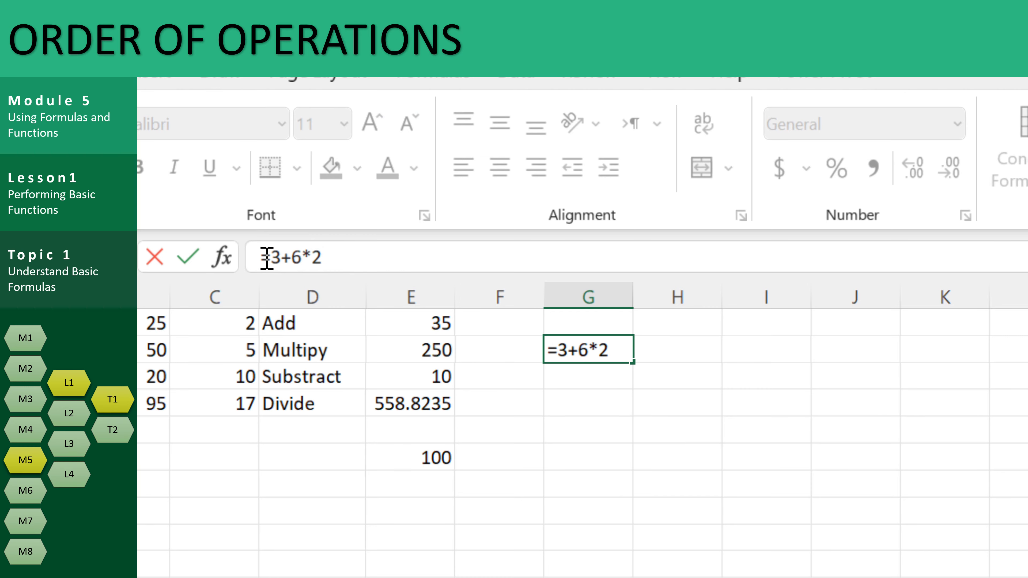
drag(262, 258, 306, 258)
click(385, 268)
key(ctrl+Return)
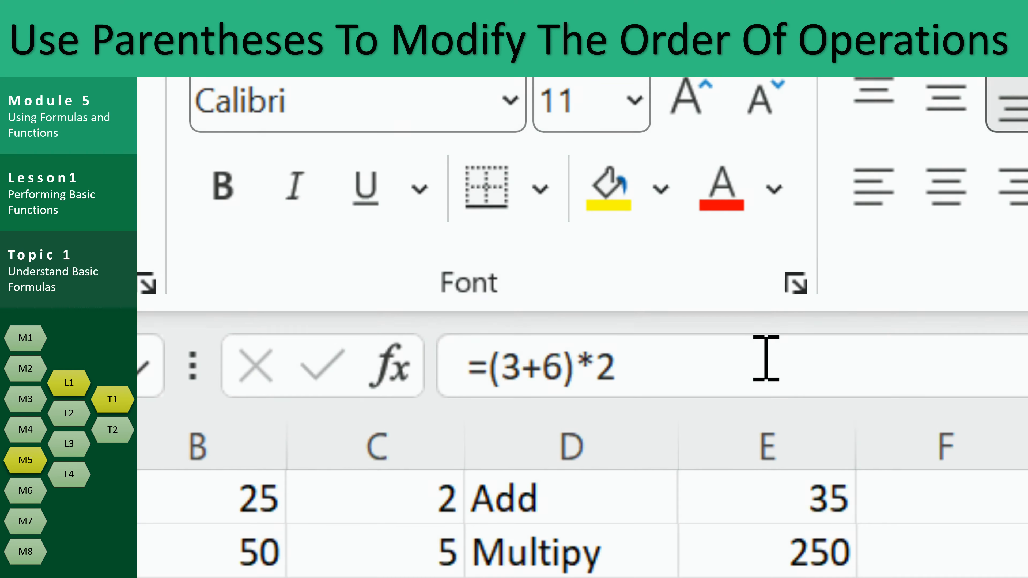
- Examine the parenthesized formula in cell H2 and compare it with the formula in G2
click(735, 366)
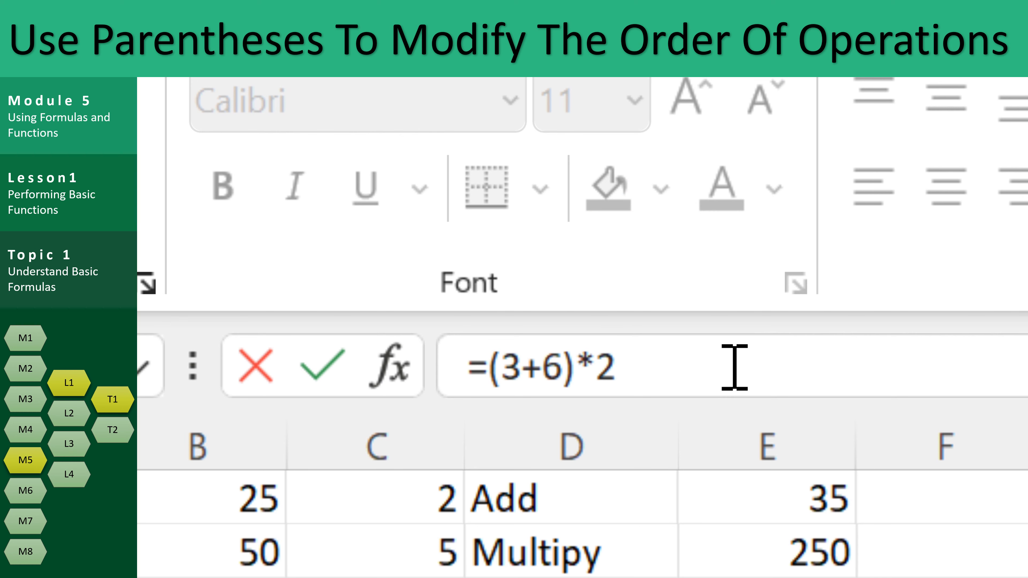
key(Return)
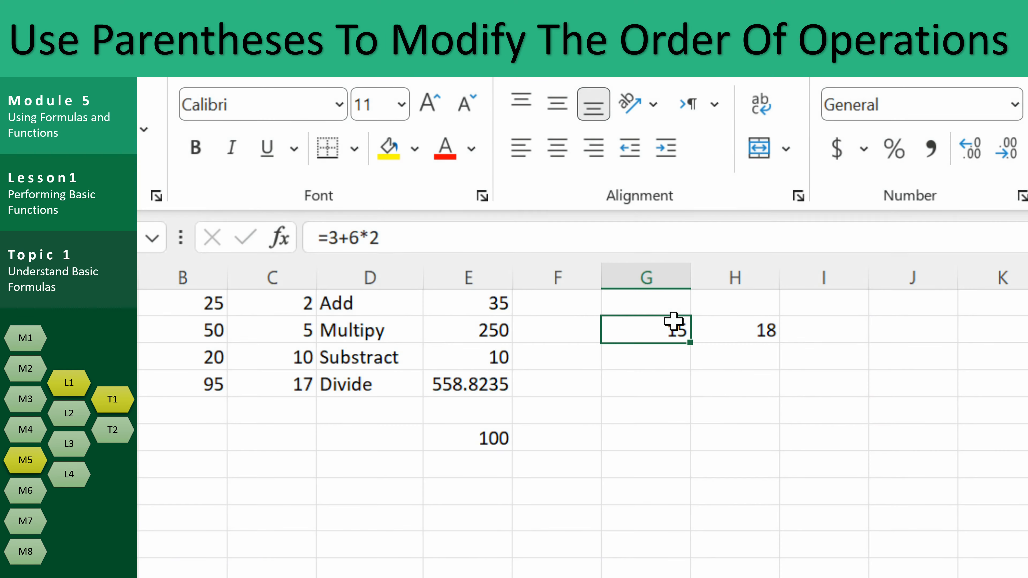
click(714, 333)
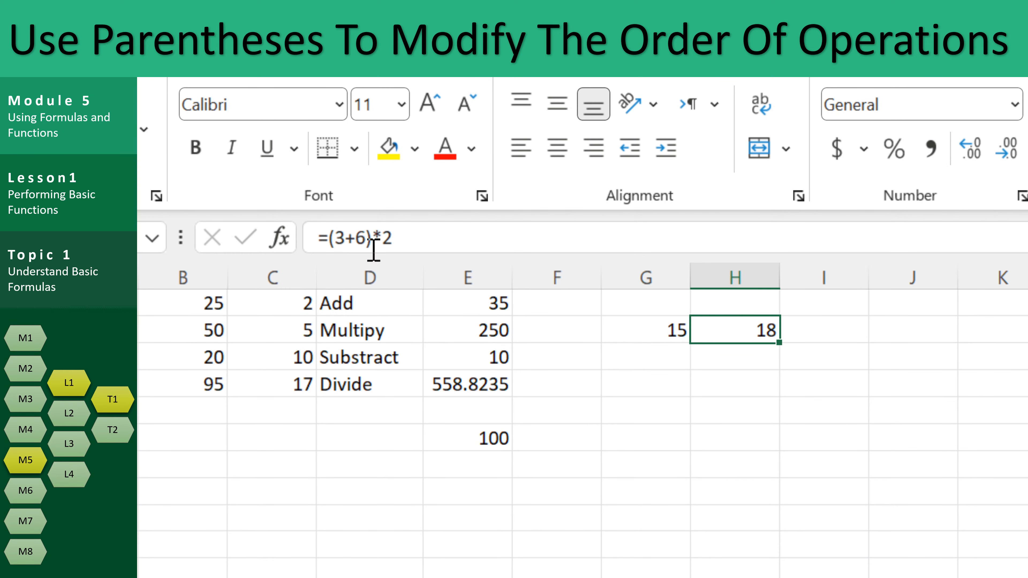
click(409, 237)
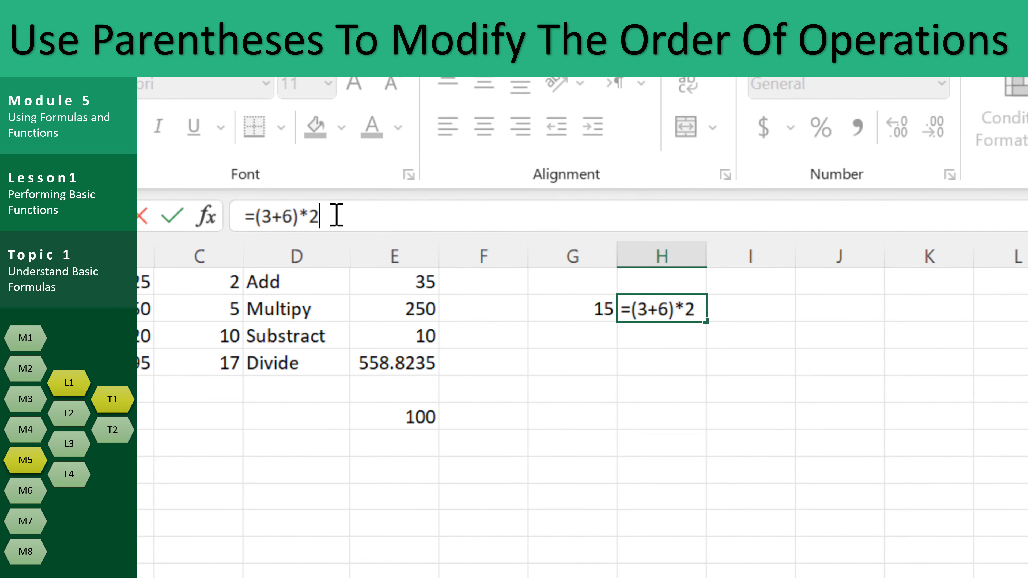
key(ctrl+Return)
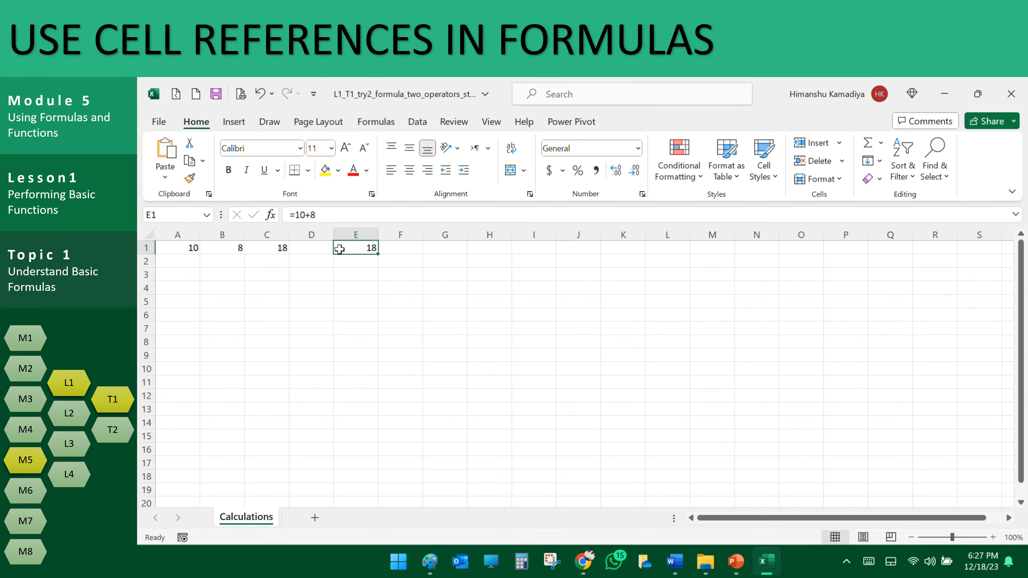
- Examine the formula built only from constants in cell E1 of the Calculations sheet
click(344, 186)
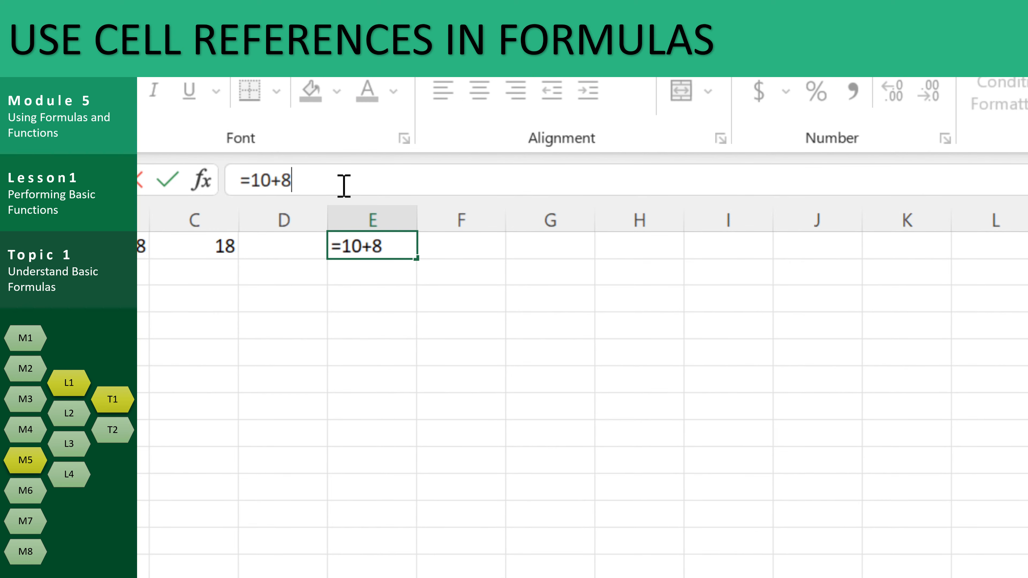
key(Return)
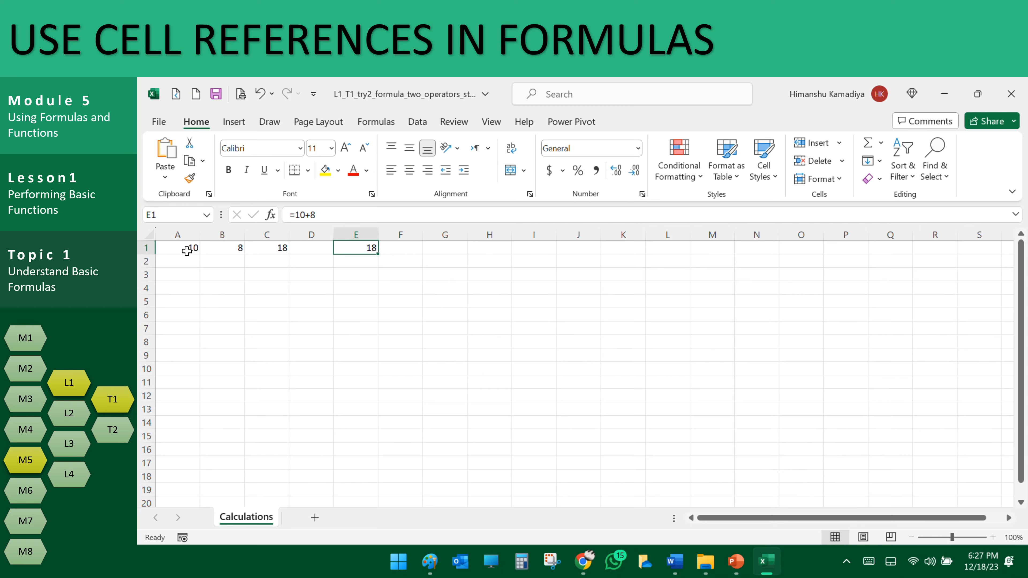
- Test the formula in C1 by setting A1 to 2 and B1 to 4, and restore A1 to 10 and B1 to 8
click(230, 251)
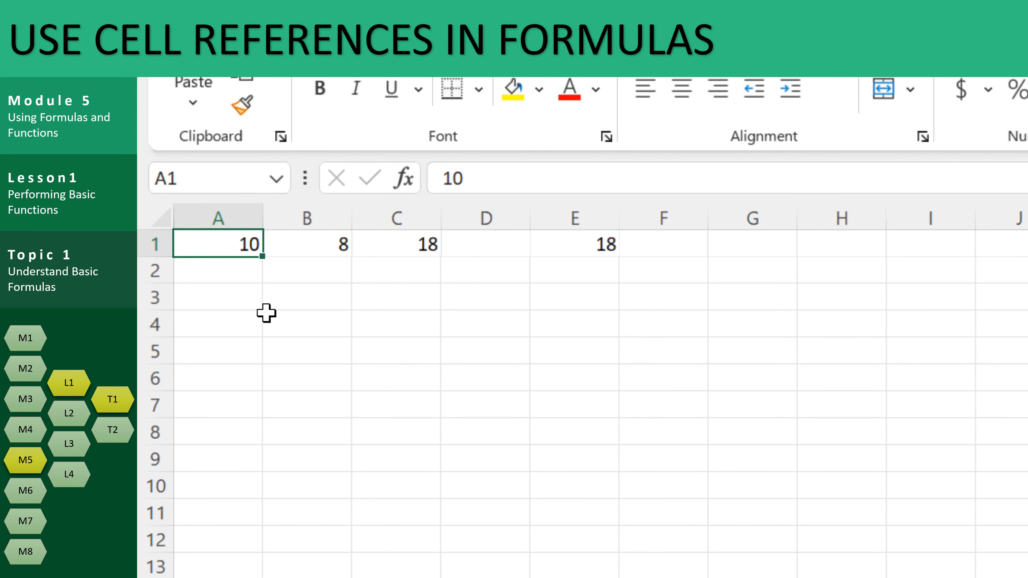
text(2)
key(Return)
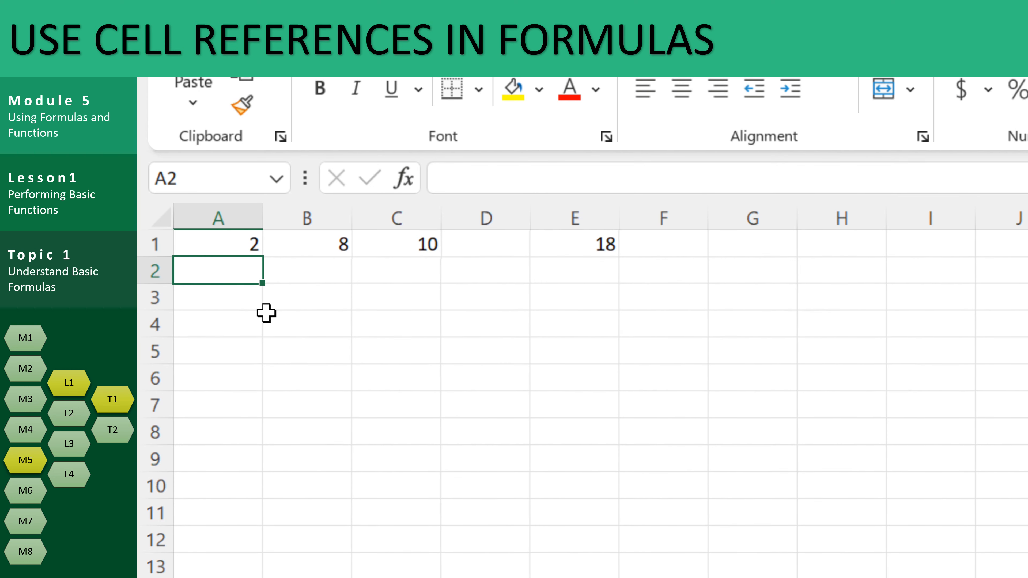
key(Up)
key(Right)
text(4)
key(Left)
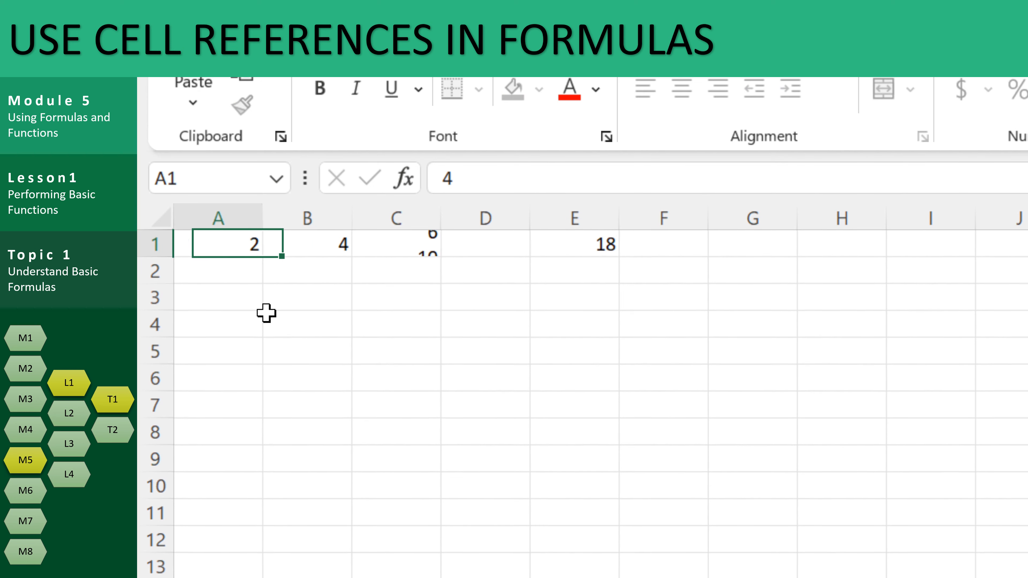
text(10)
key(Tab)
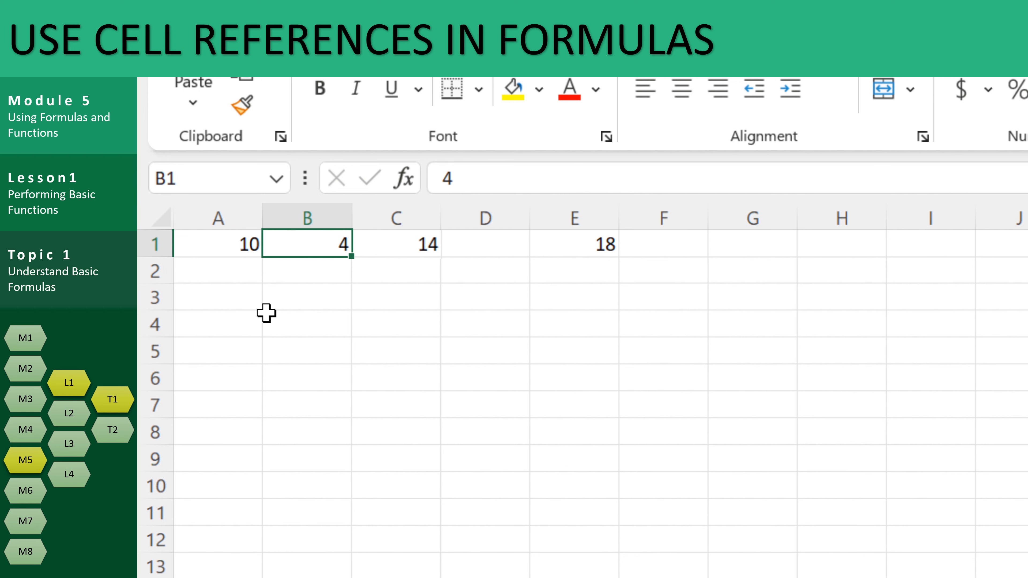
text(8)
key(Return)
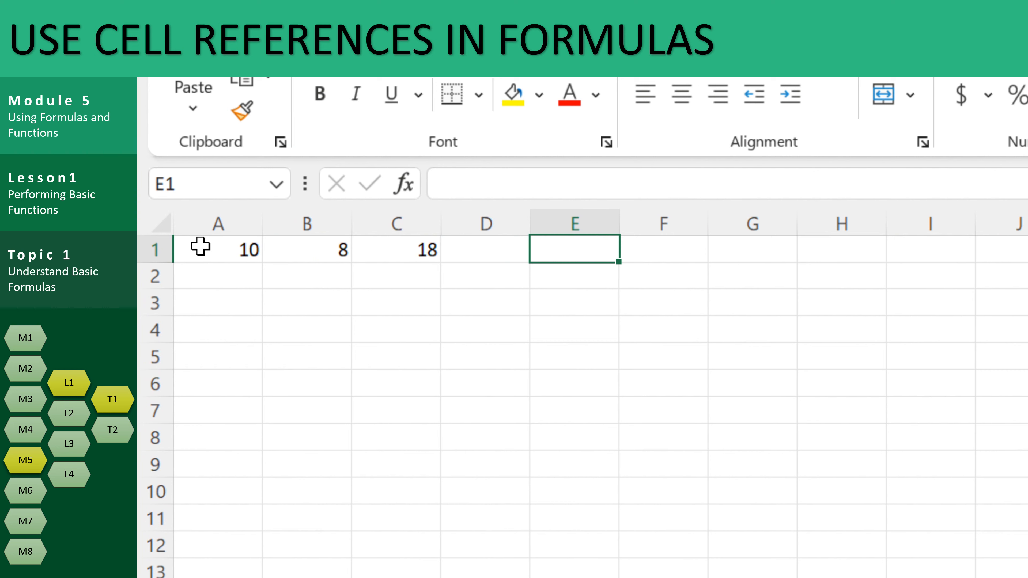
- Examine the input cells A1 and B1 and the cell references used by the formula in C1
click(200, 246)
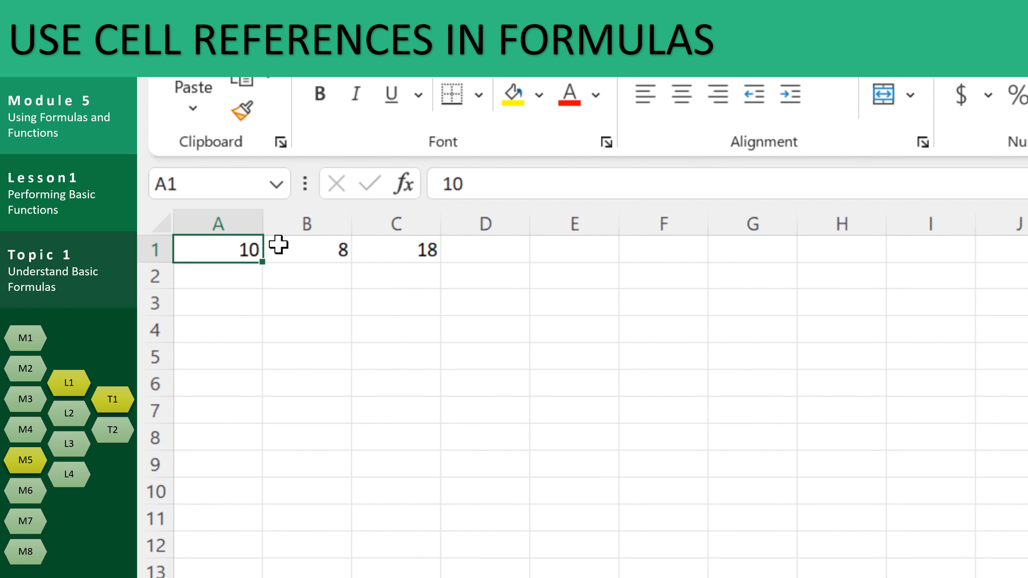
click(294, 252)
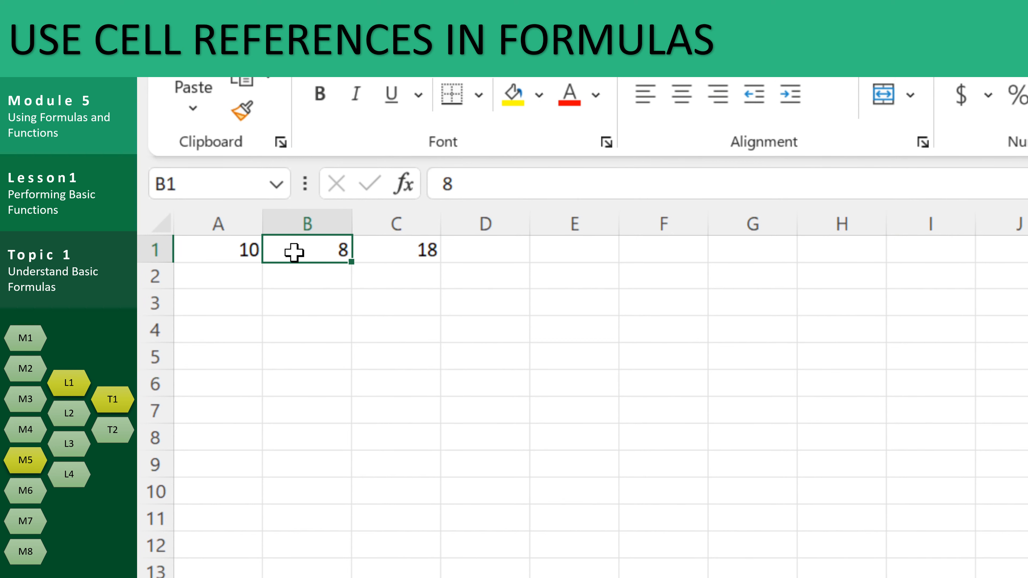
click(369, 252)
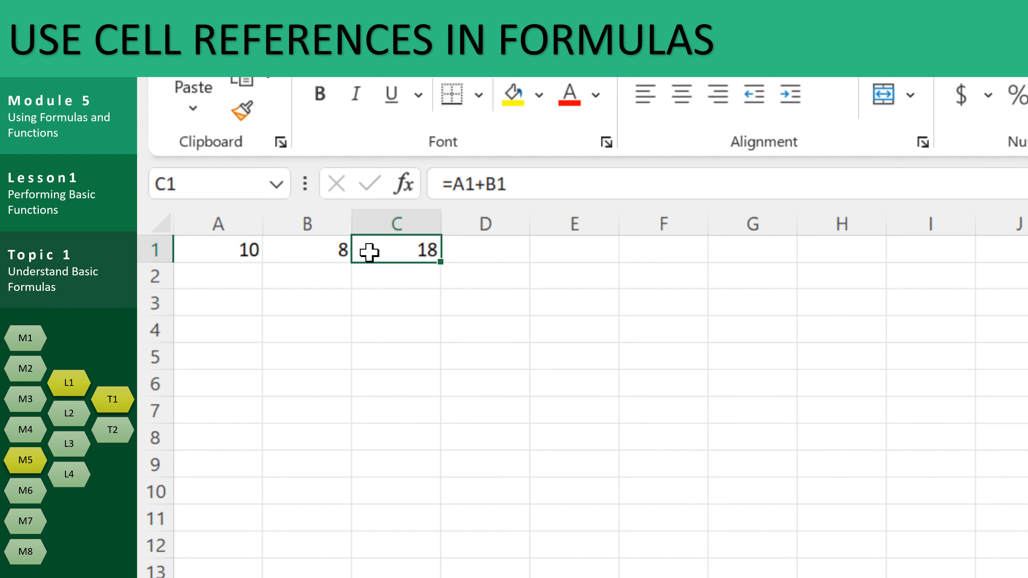
click(530, 185)
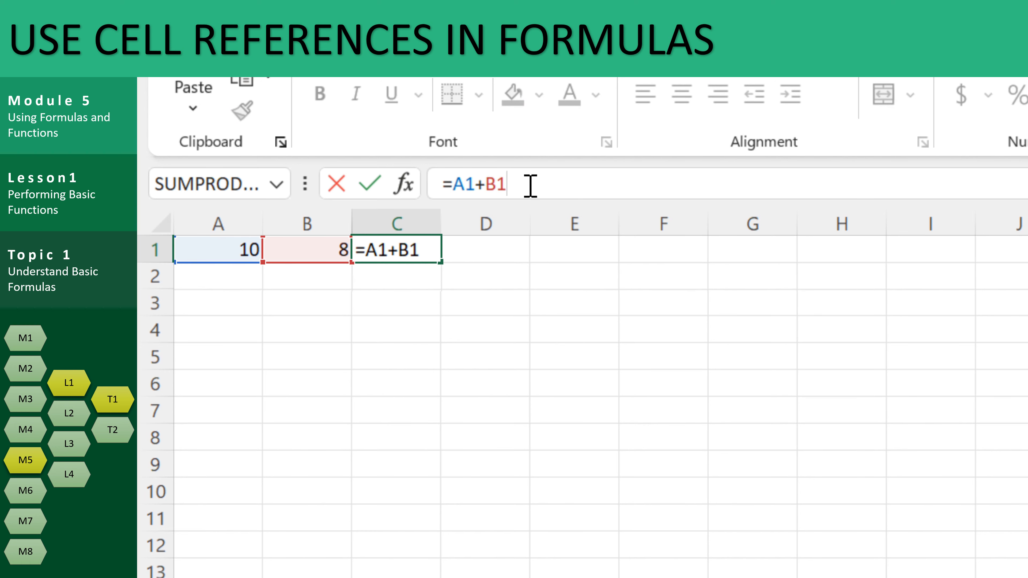
key(Escape)
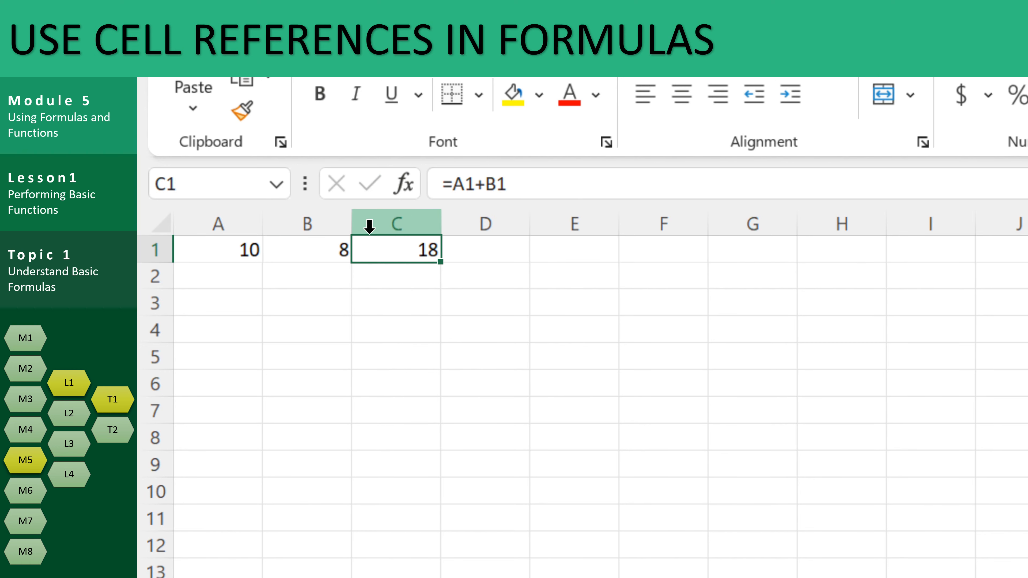
- Try A1 as 2 and B1 as 1 to recalculate the formula in C1, and undo both changes
click(260, 248)
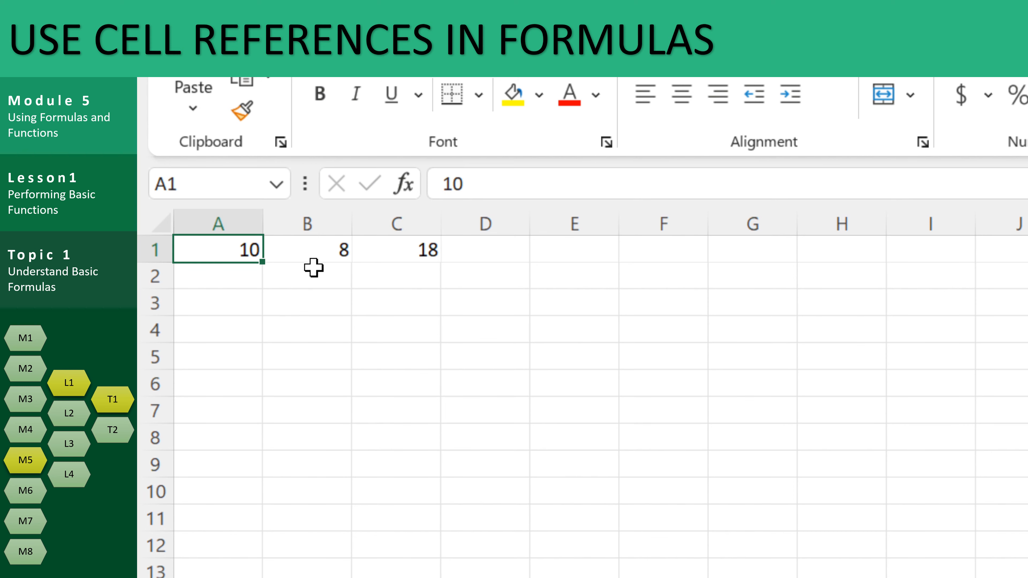
text(2)
click(315, 257)
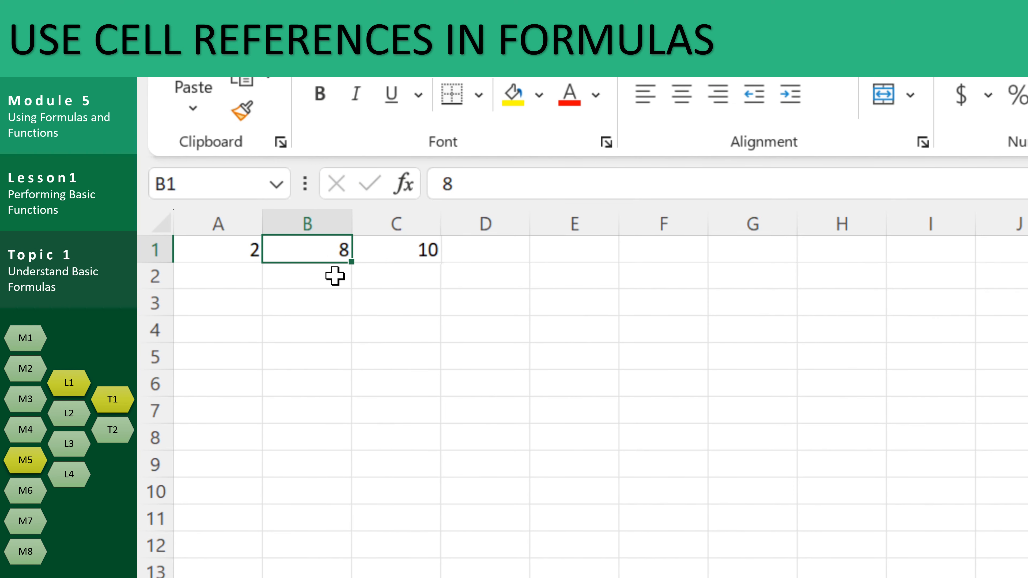
text(1)
click(239, 251)
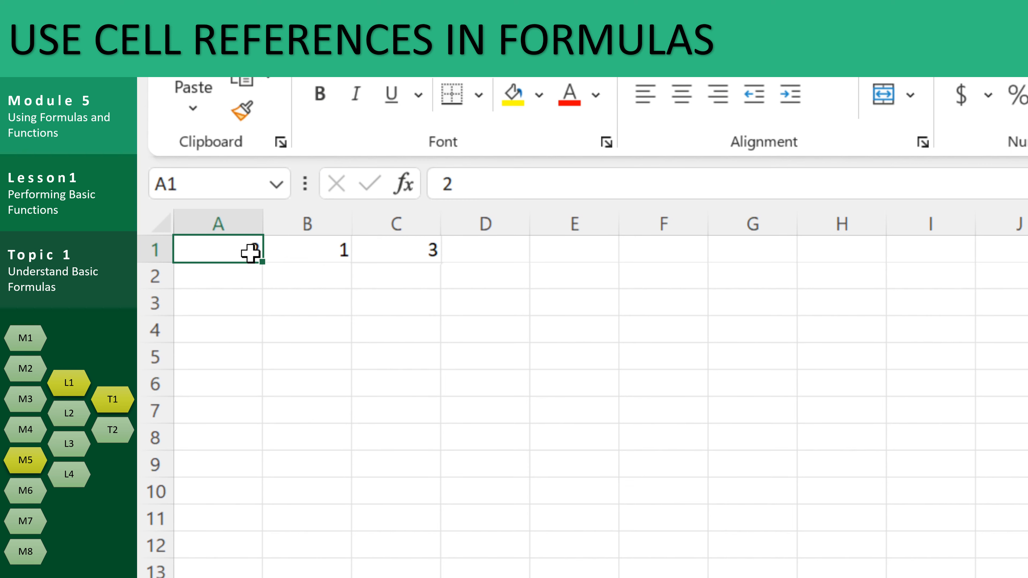
key(ctrl+z)
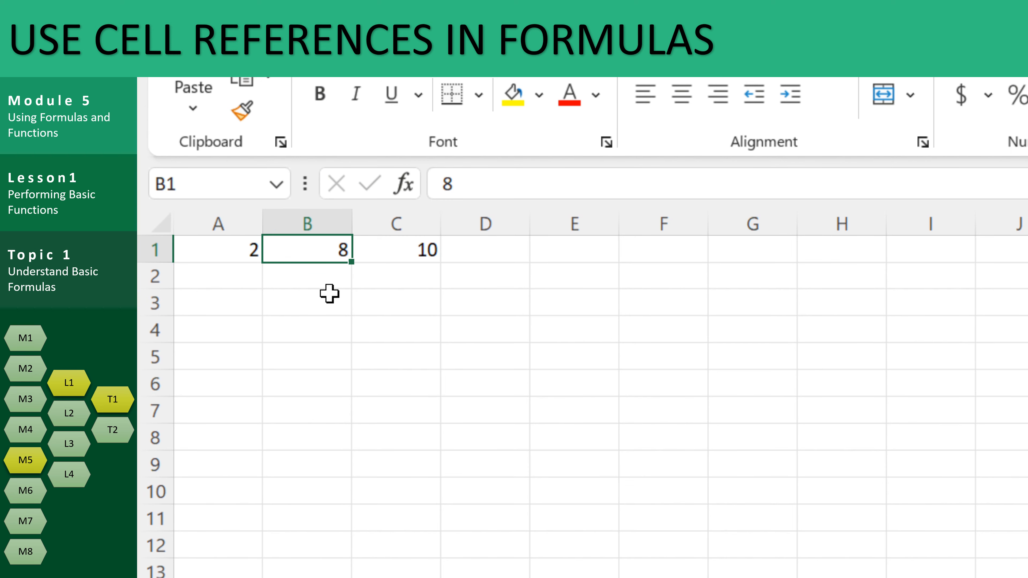
key(ctrl+z)
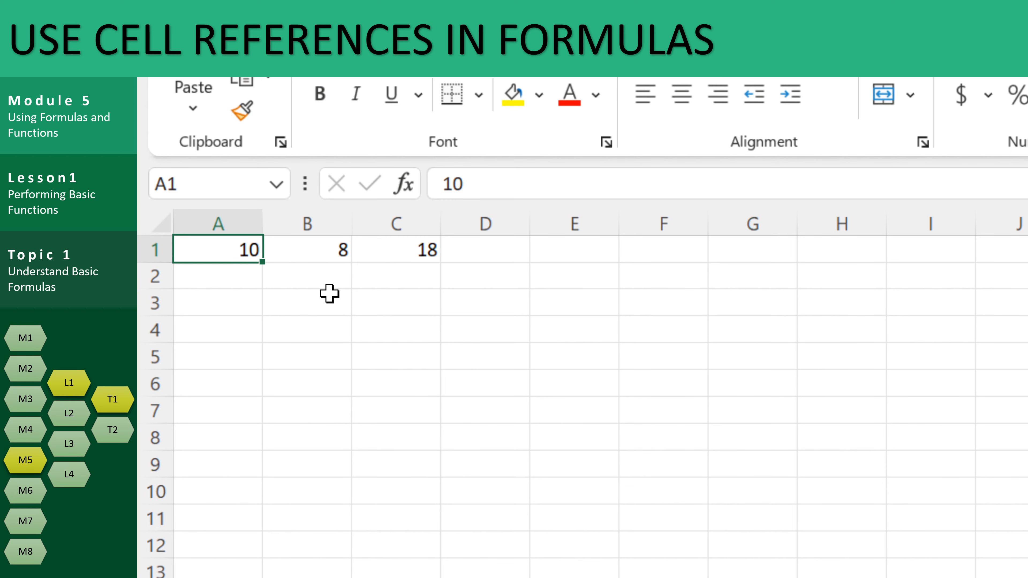